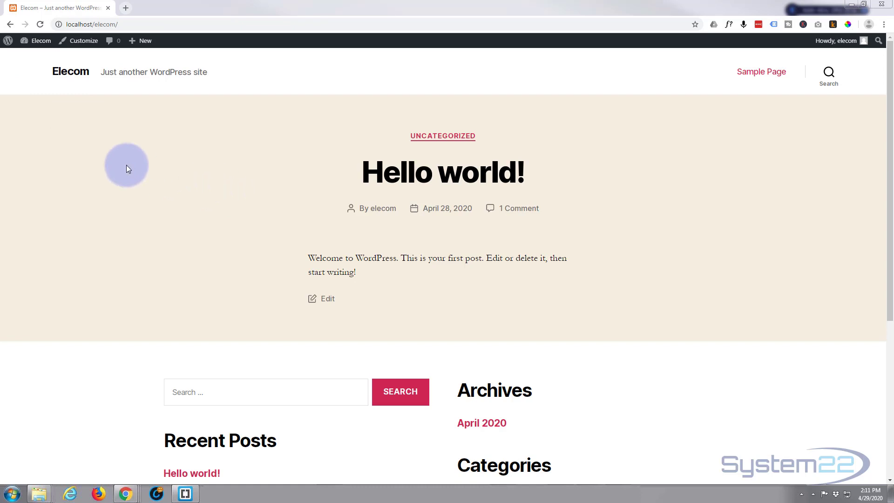
Open the site's admin dashboard and view the installed themes.
mouse_move(28, 41)
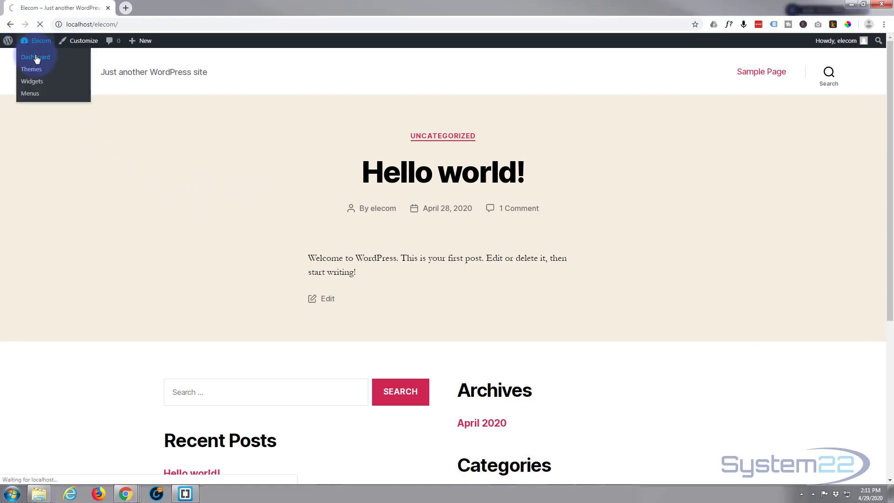
left_click(36, 57)
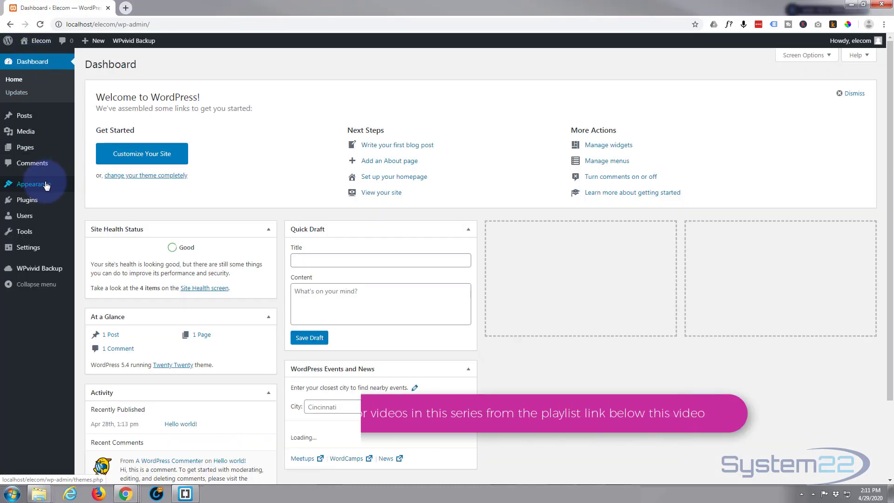
mouse_move(64, 186)
left_click(93, 185)
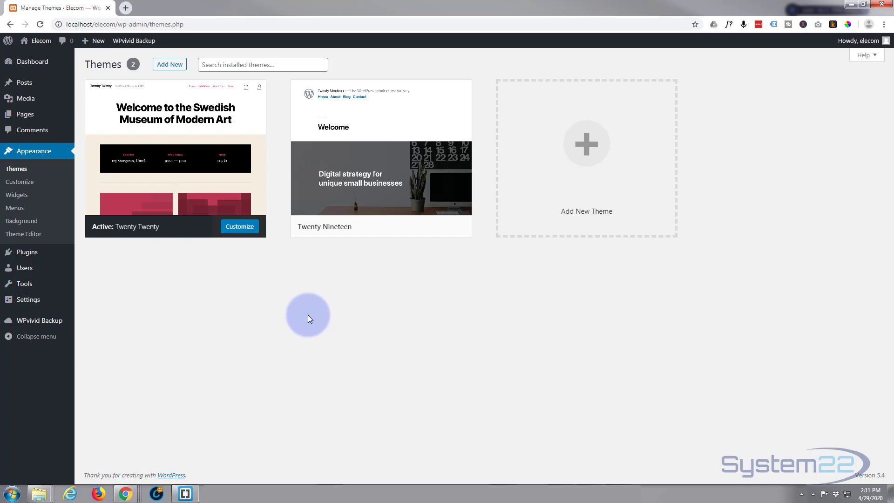
Search the plugins available to add for "woocommerce".
left_click(17, 255)
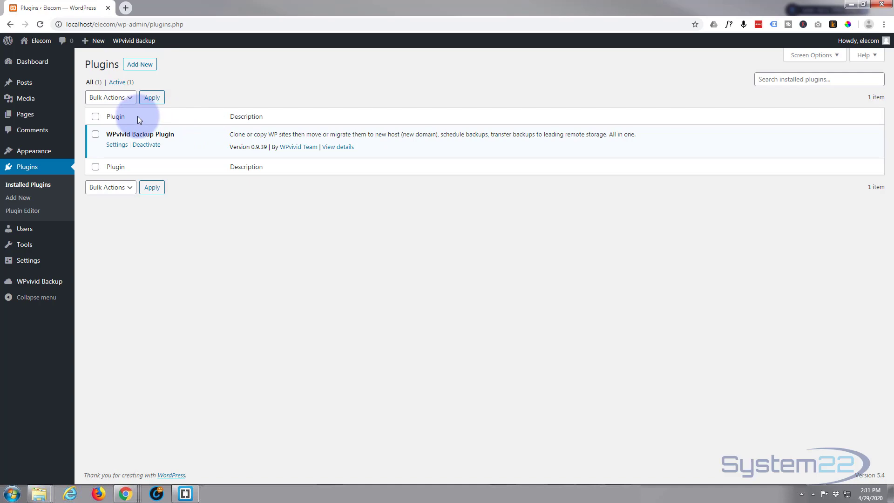
left_click(142, 66)
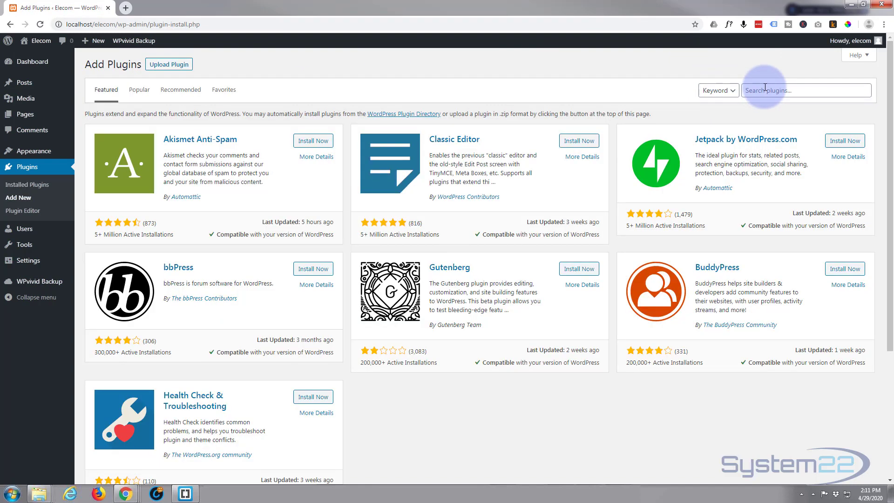
left_click(765, 89)
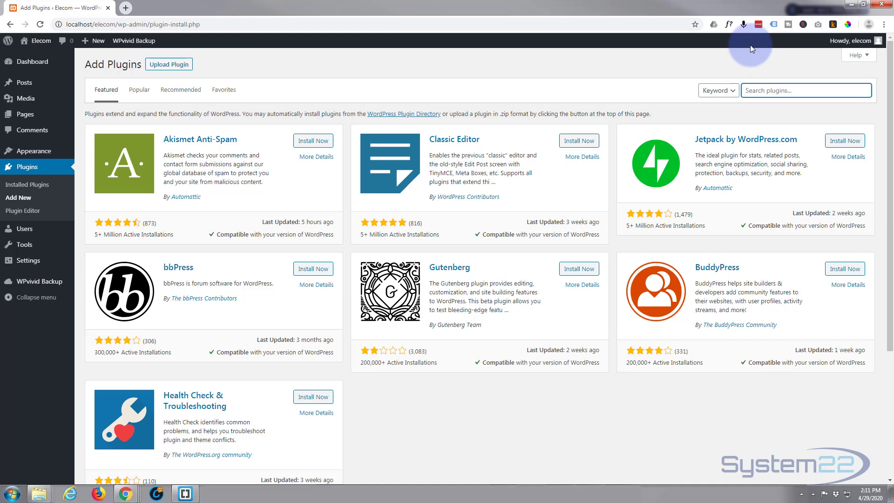
type("woocommerc")
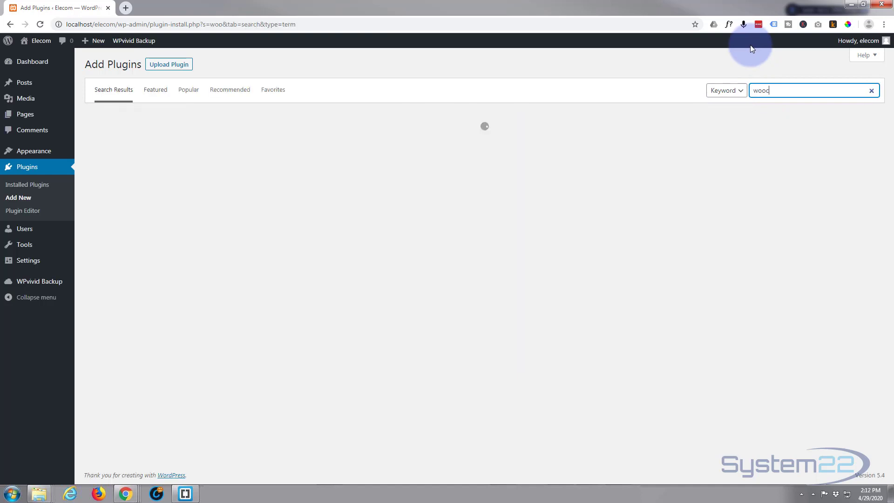
type("e")
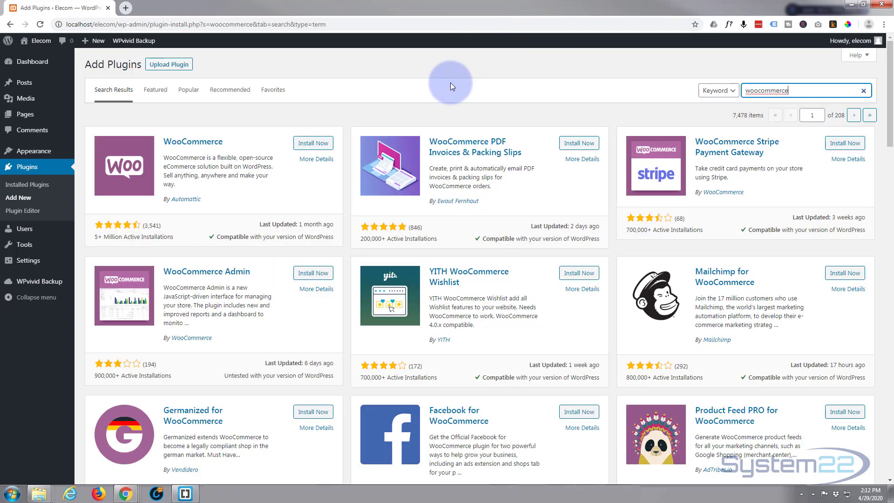
Install and activate the WooCommerce plugin by Automattic, and continue with the old setup wizard.
left_click(305, 146)
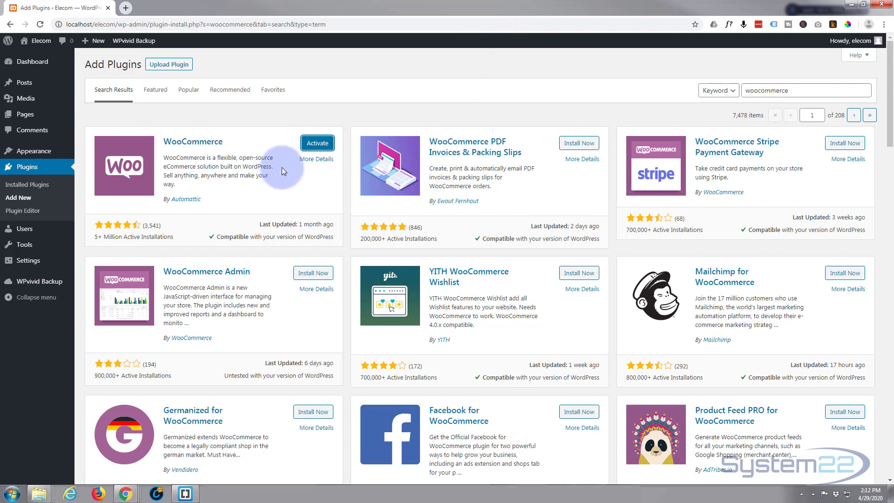
left_click(317, 146)
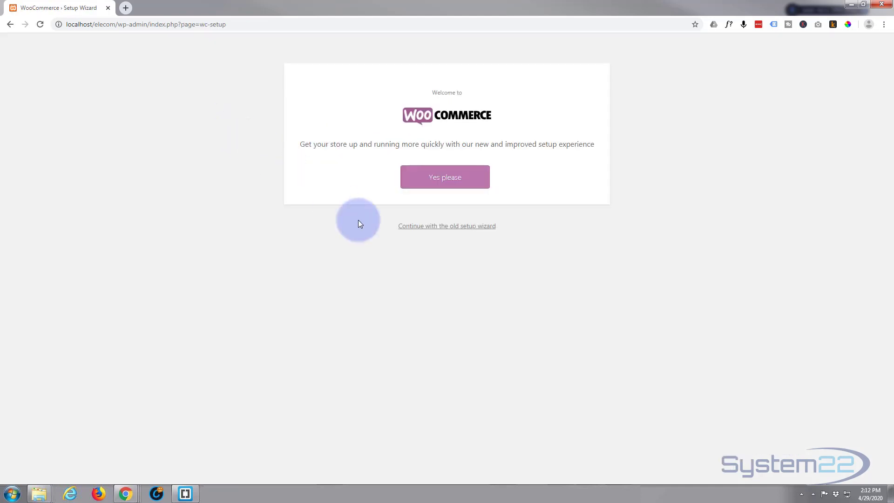
left_click(439, 231)
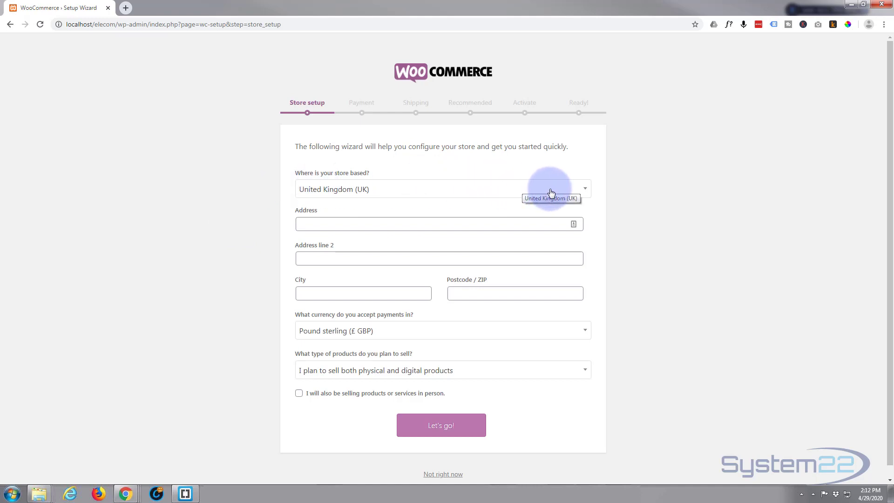
Set the store's country to United States (US) and enter its street address.
left_click(574, 192)
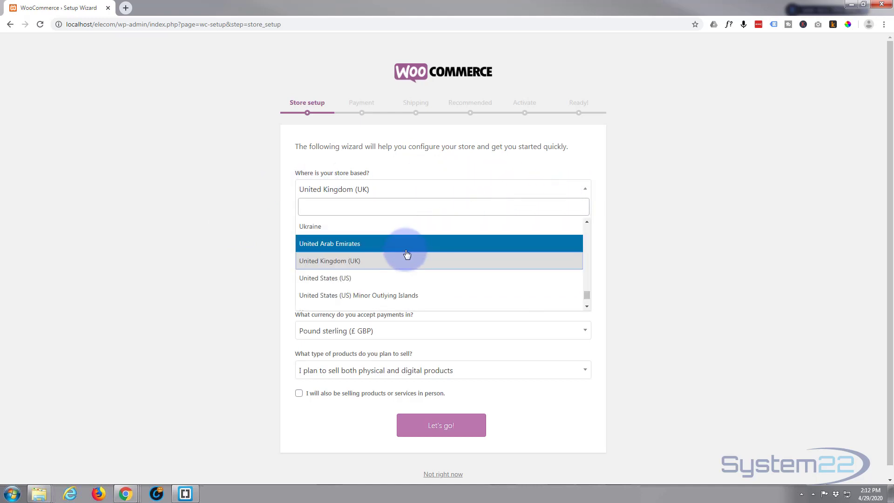
left_click(365, 280)
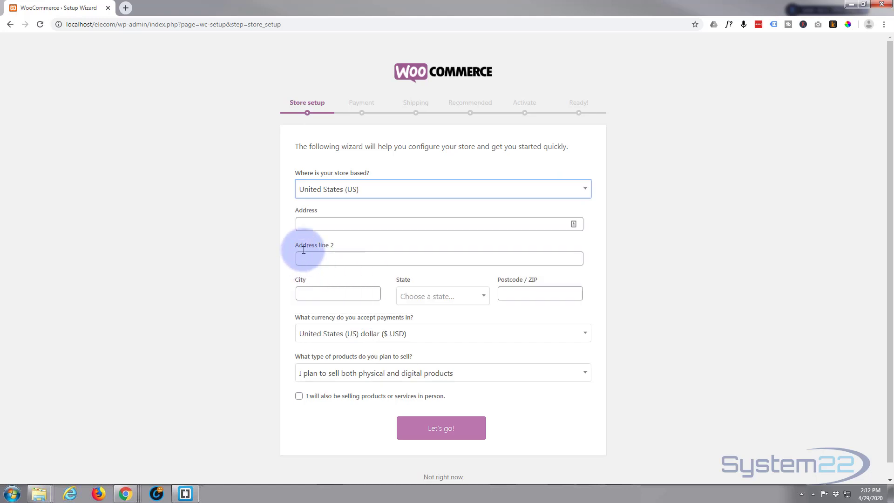
left_click(329, 222)
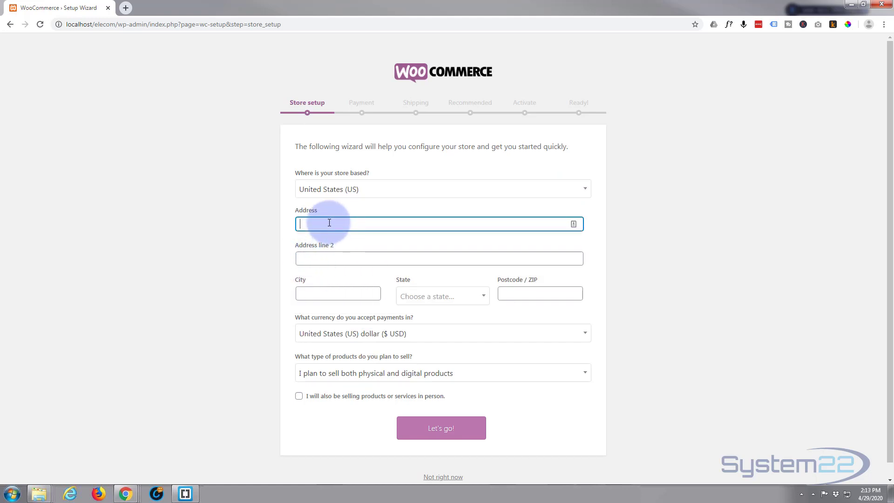
type("1263 Mystreet")
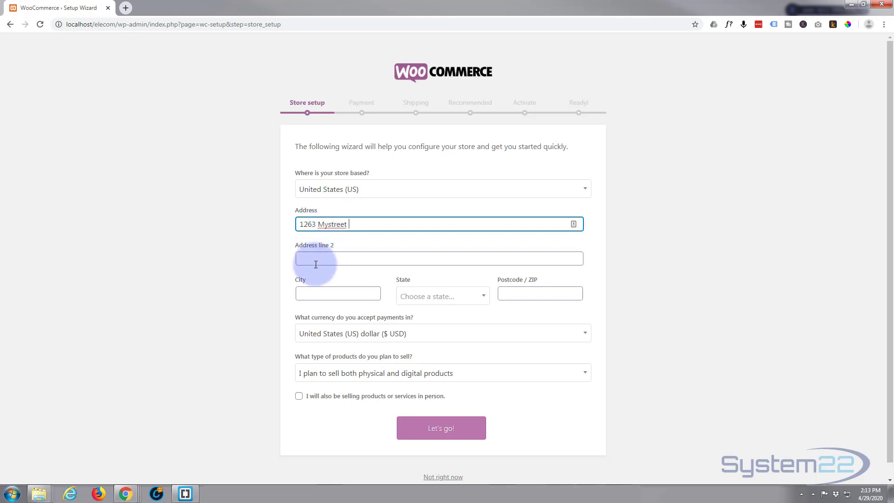
Fill in the store's city, state Alabama and ZIP code, and submit the store setup without enabling usage tracking.
left_click(318, 288)
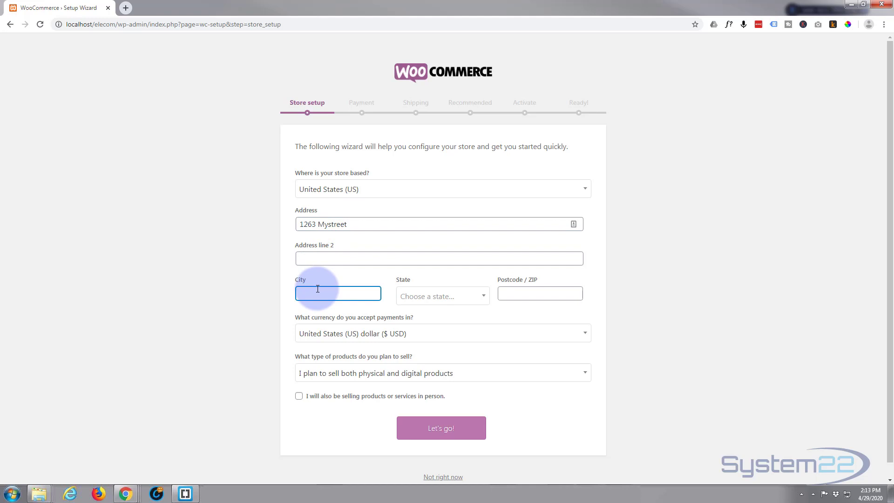
type("Mytown")
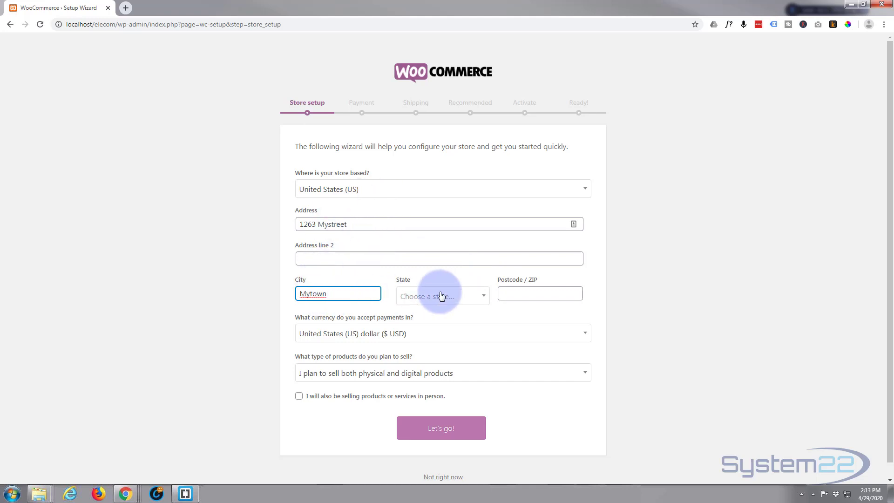
left_click(424, 300)
left_click(419, 335)
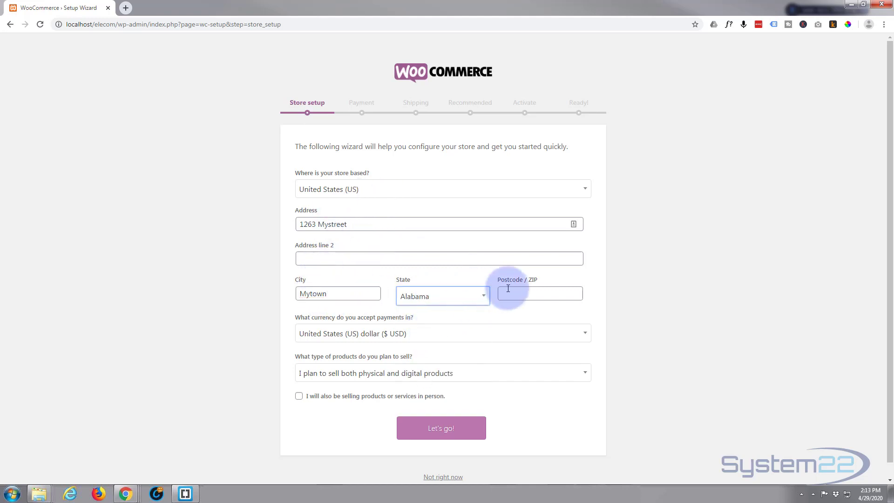
left_click(510, 292)
type("32145")
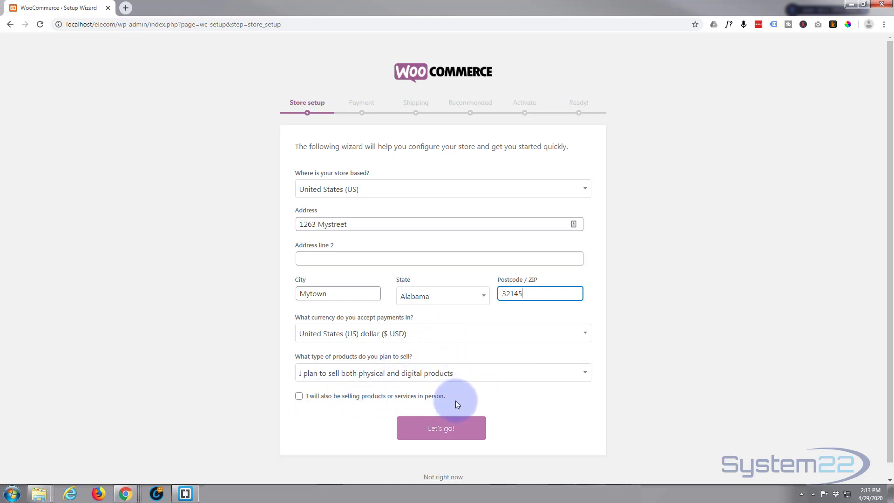
left_click(443, 428)
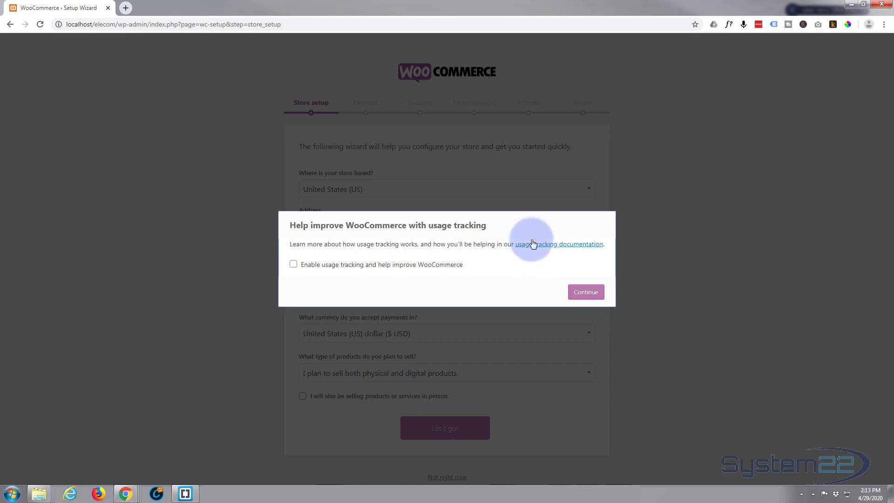
left_click(591, 293)
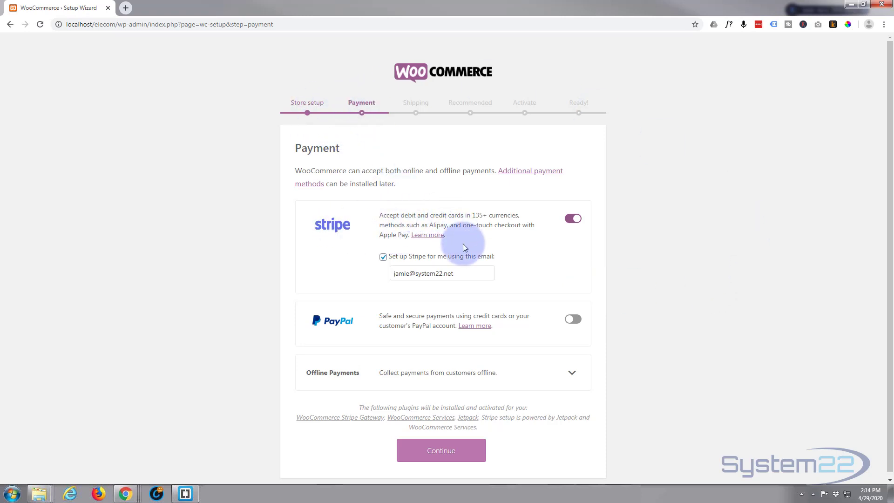
Turn off Stripe and enable PayPal as the store's payment method, and continue to the shipping setup.
left_click(572, 219)
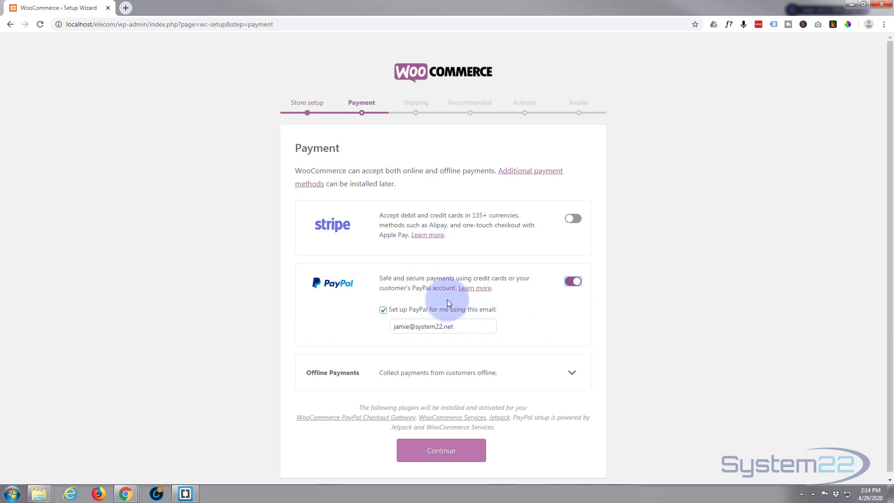
scroll(446, 300, "down", 1)
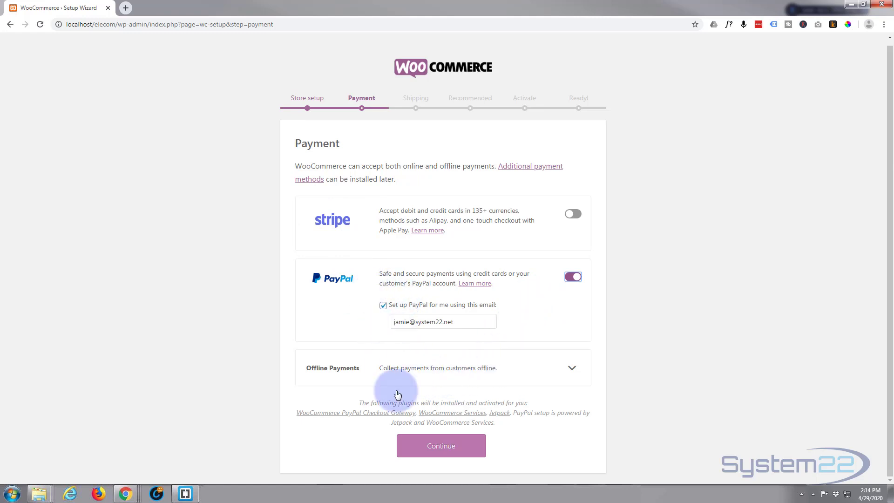
left_click(437, 449)
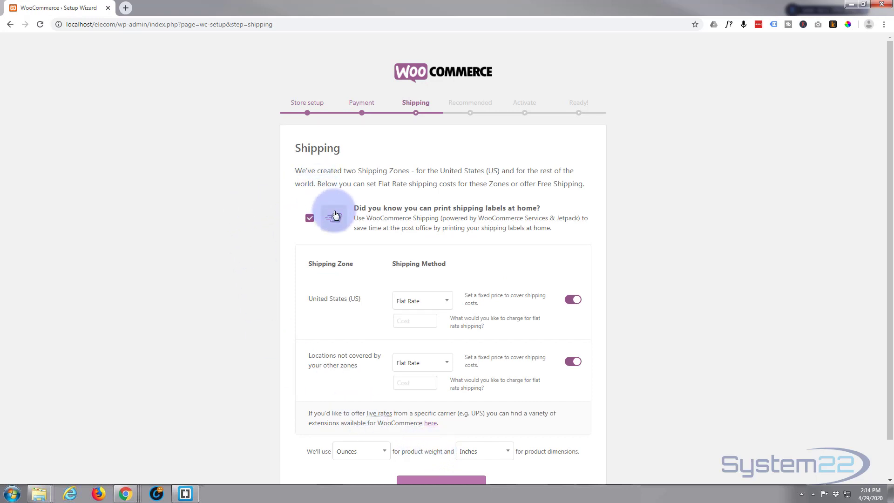
Set the United States flat rate shipping cost to 20, disable shipping for locations outside other zones, and continue.
scroll(310, 228, "down", 1)
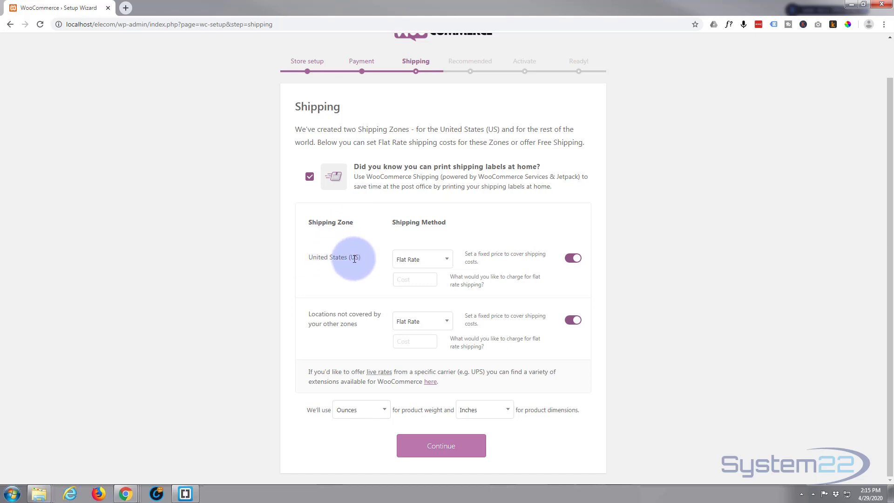
left_click(400, 278)
type("20")
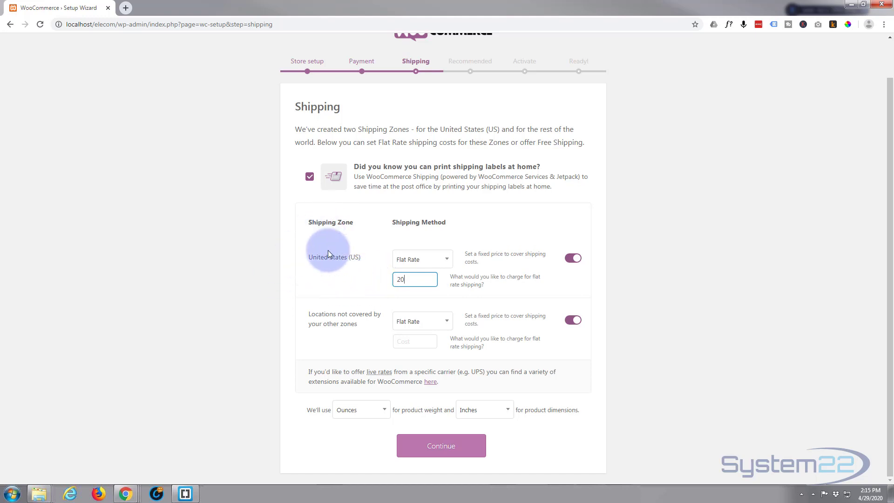
left_click(572, 321)
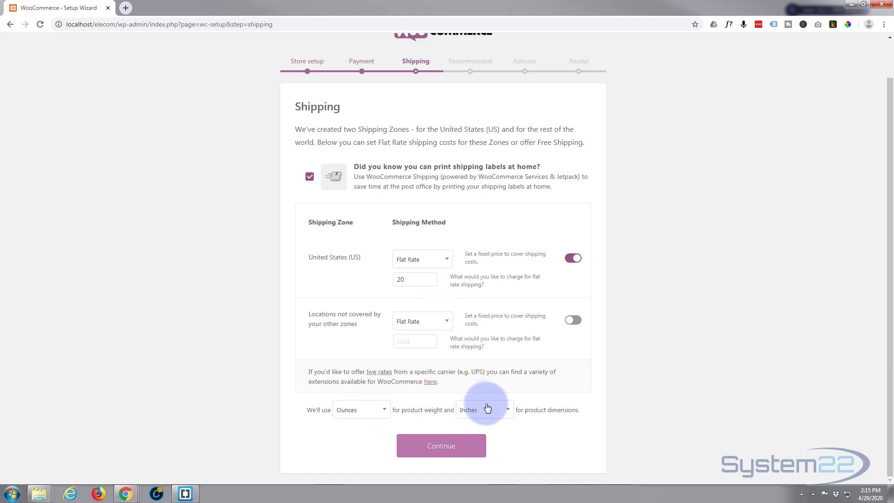
left_click(445, 449)
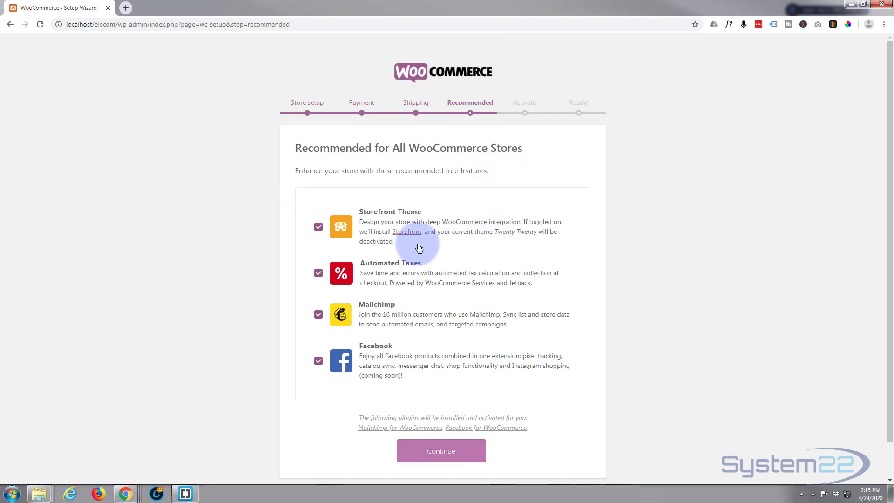
Deselect the recommended Storefront Theme, Mailchimp and Facebook features, and skip connecting the store to Jetpack.
left_click(318, 227)
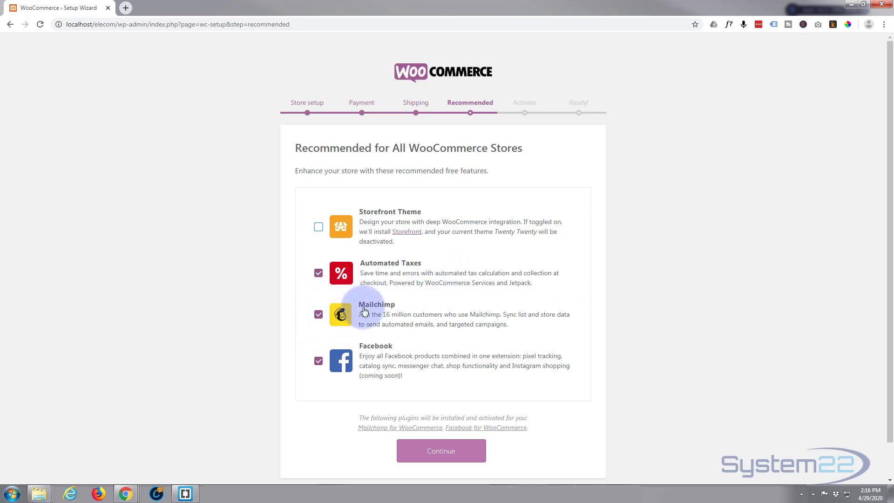
left_click(318, 315)
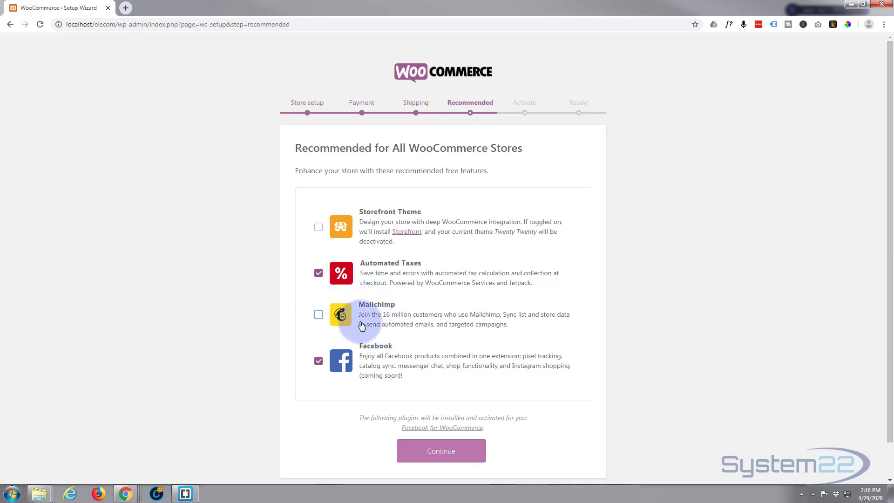
left_click(318, 362)
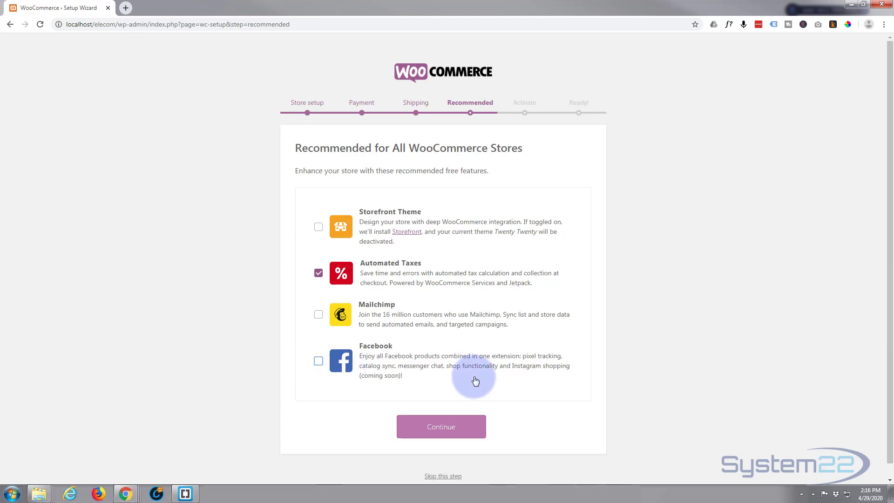
left_click(449, 427)
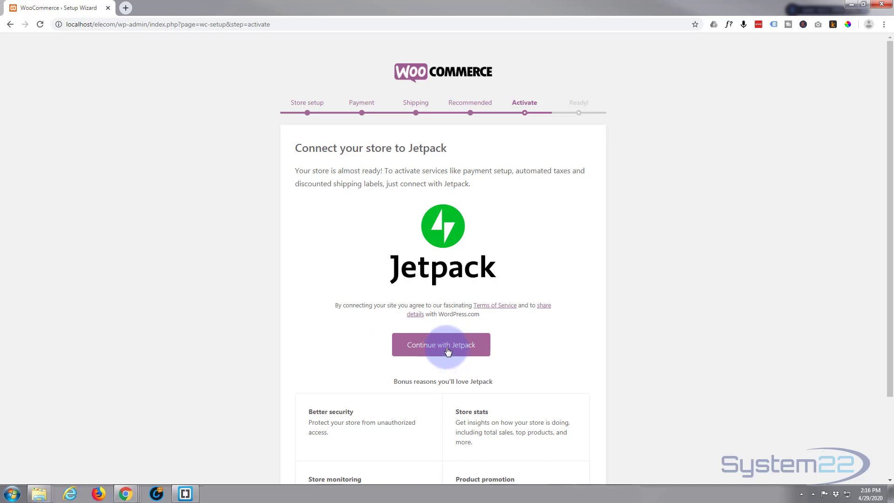
scroll(446, 350, "down", 3)
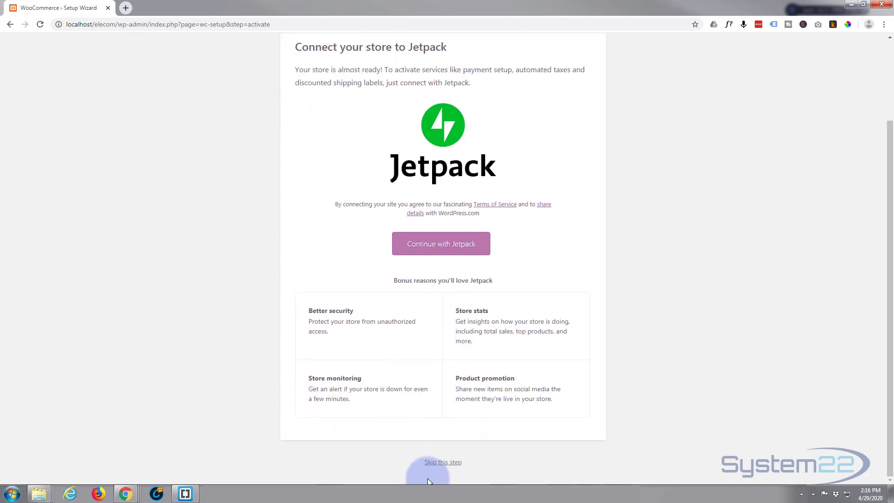
left_click(439, 464)
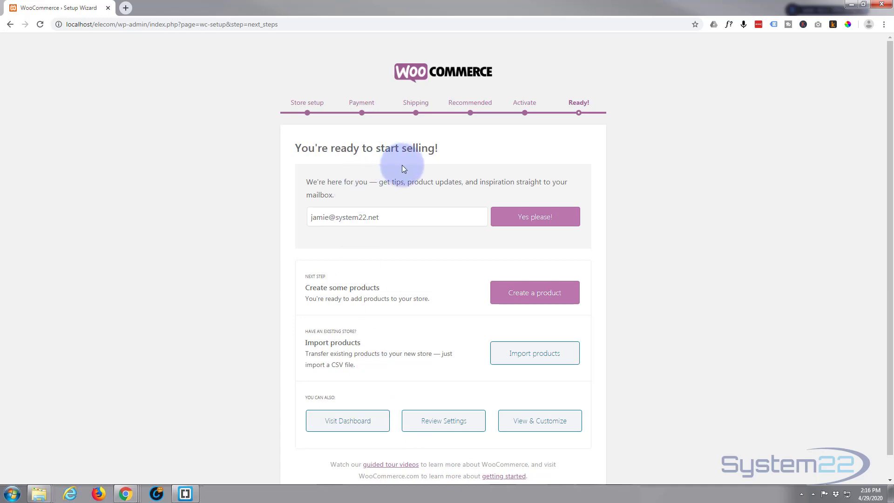
Clear the e-mail address from the newsletter sign-up field and leave the finished setup wizard for the WordPress dashboard.
left_click(384, 216)
left_click_drag(383, 217, 290, 213)
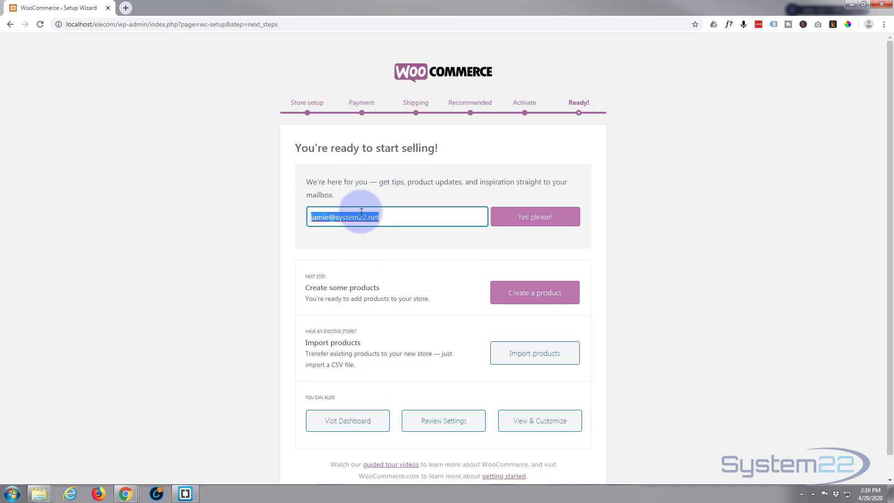
key("BackSpace")
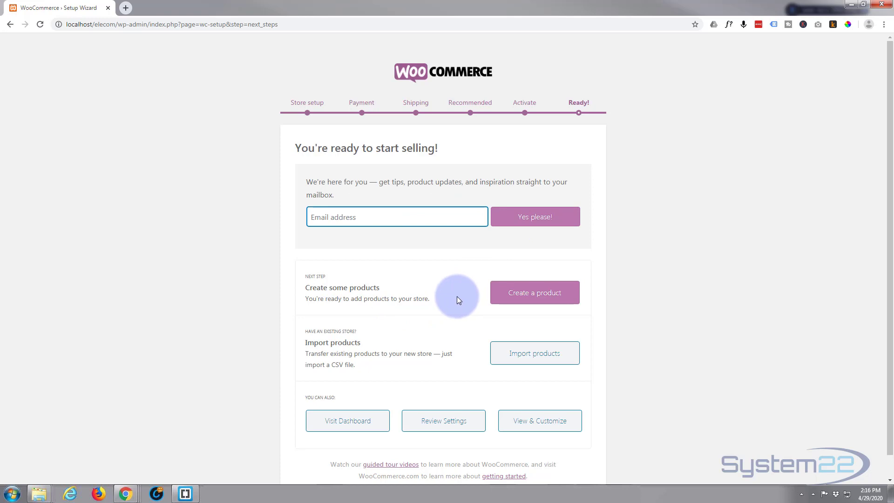
scroll(456, 296, "down", 1)
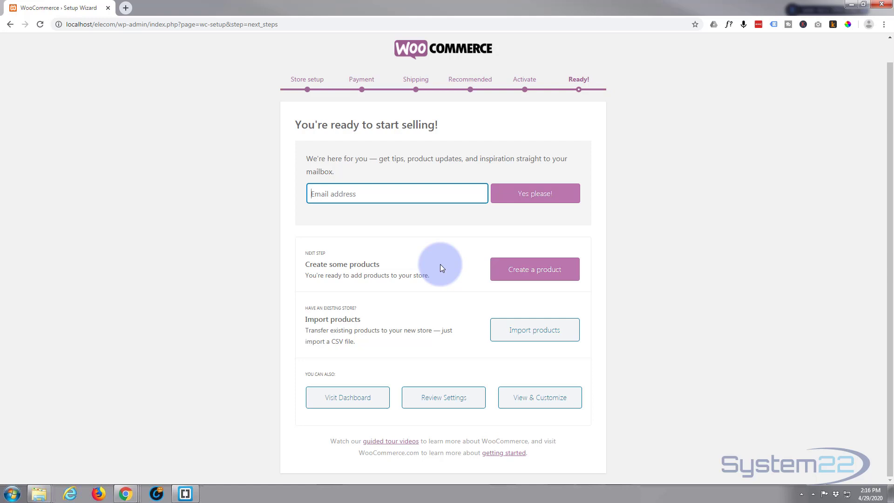
left_click(352, 401)
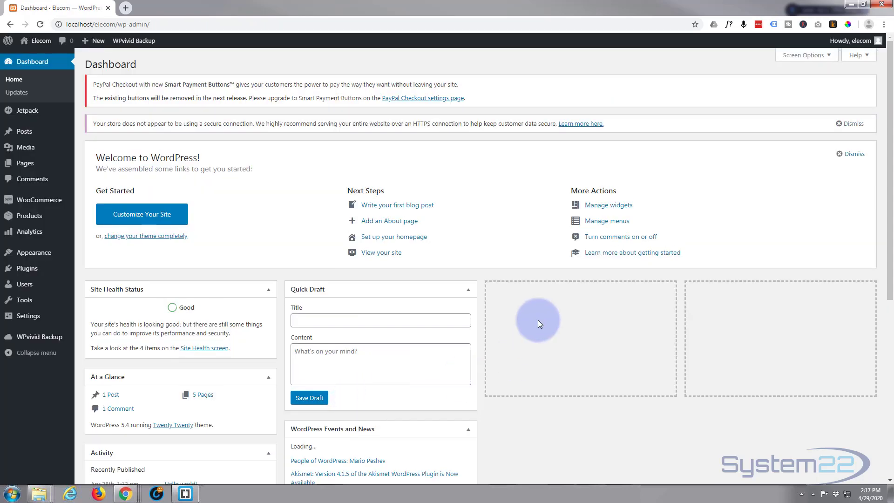
Open the site's list of pages in a new browser tab and check the pages WooCommerce added.
mouse_move(34, 201)
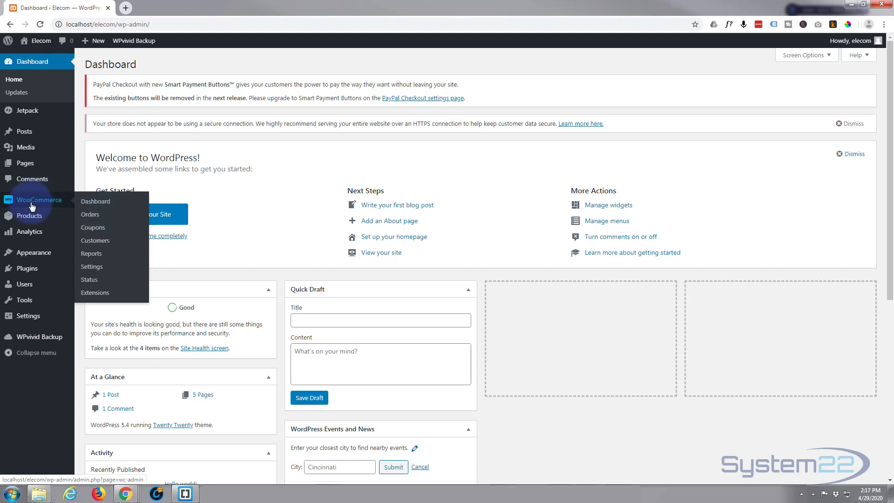
mouse_move(24, 167)
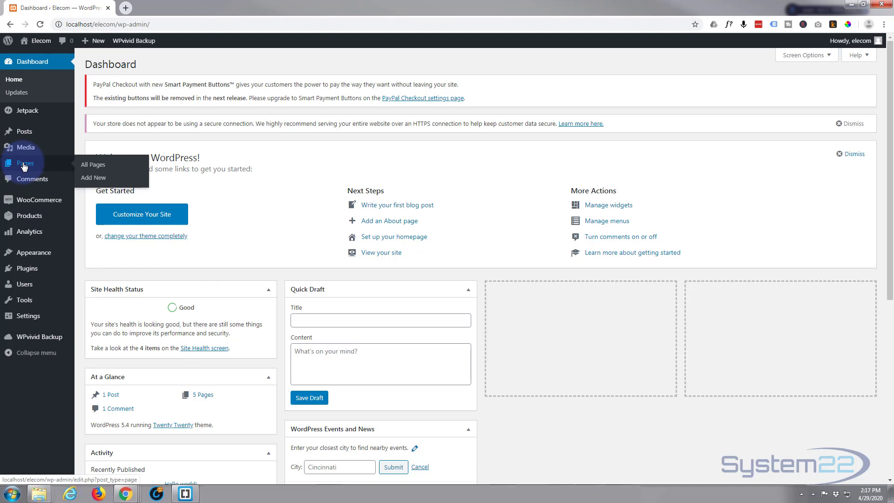
middle_click(24, 167)
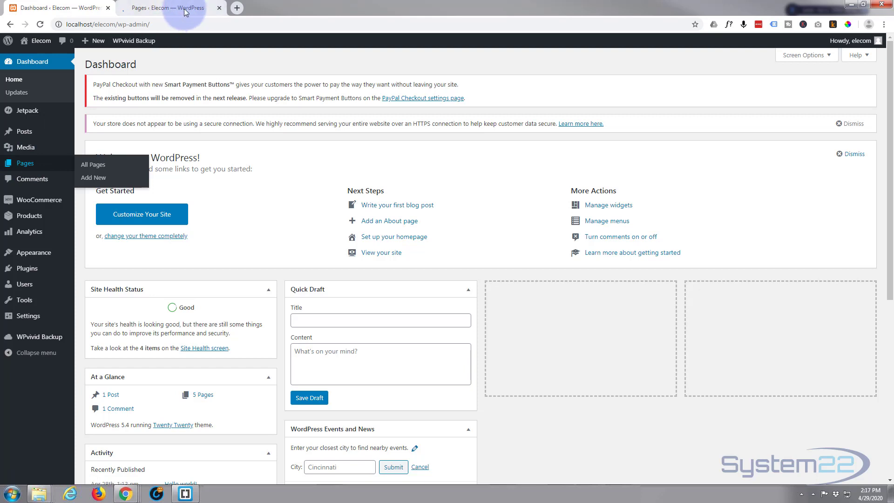
left_click(186, 9)
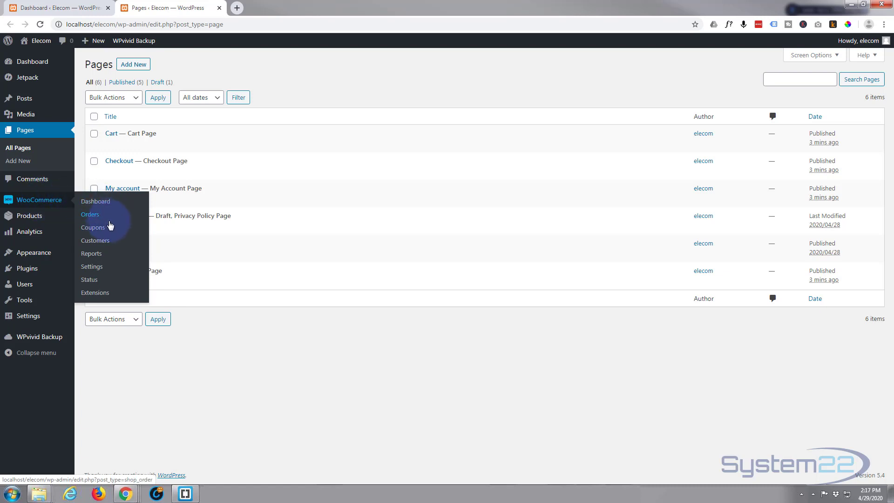
Open the WooCommerce settings and review the general store address, selling location, tax, coupon and currency options.
left_click(94, 267)
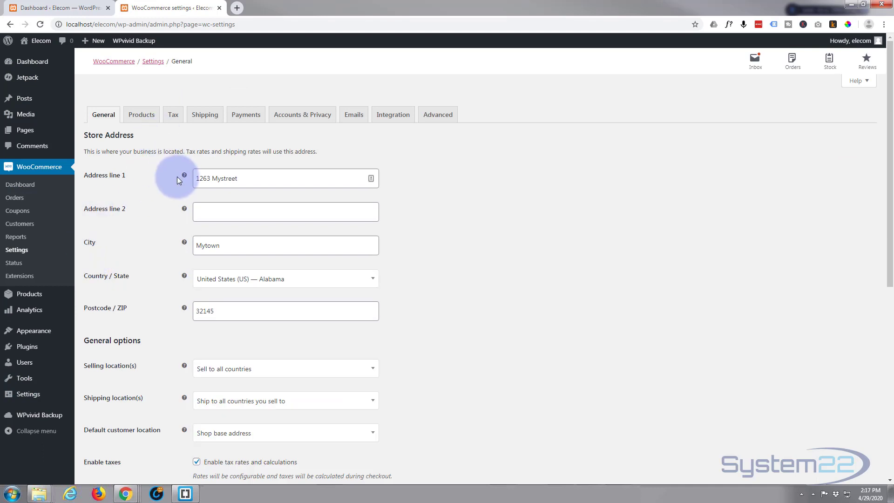
scroll(178, 179, "down", 2)
scroll(178, 180, "down", 2)
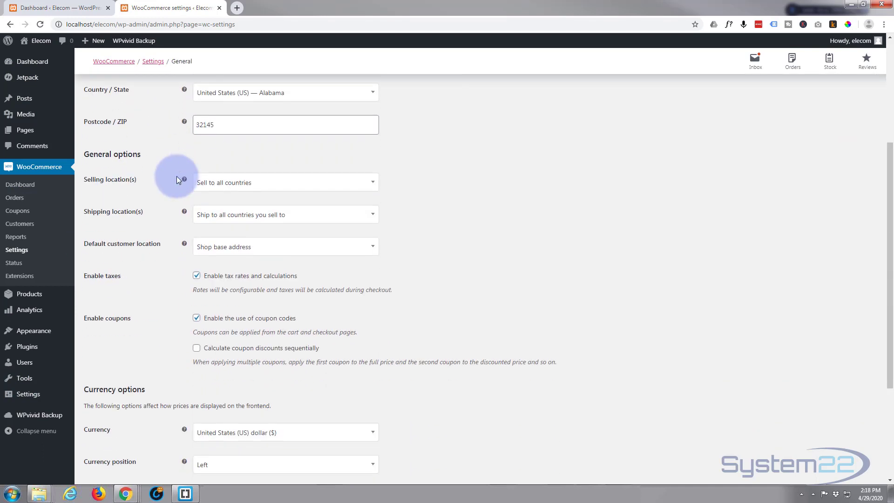
scroll(178, 180, "down", 2)
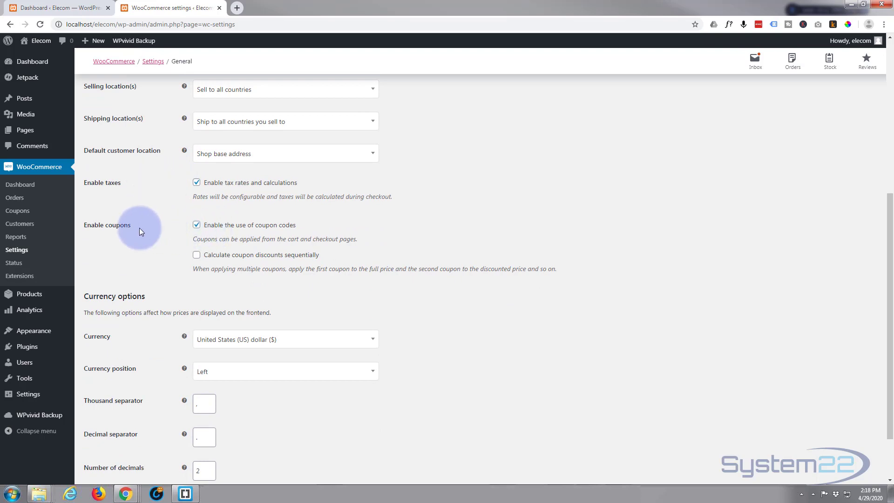
scroll(164, 226, "down", 1)
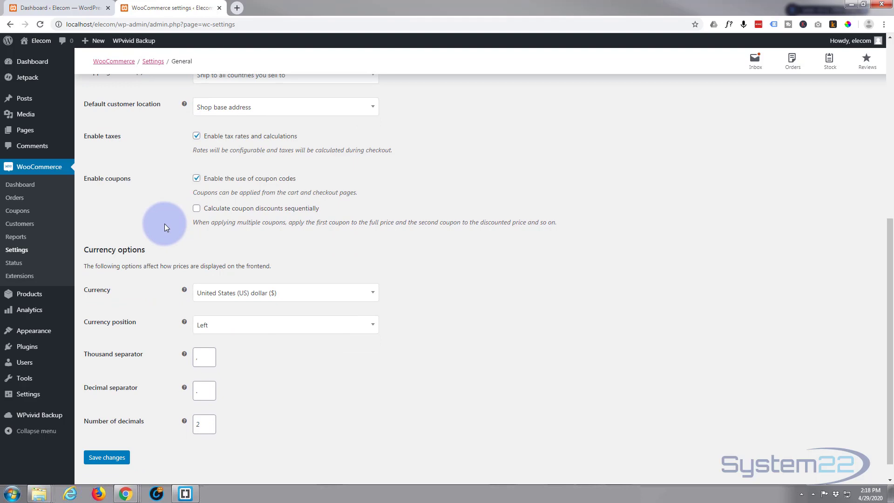
scroll(200, 295, "down", 1)
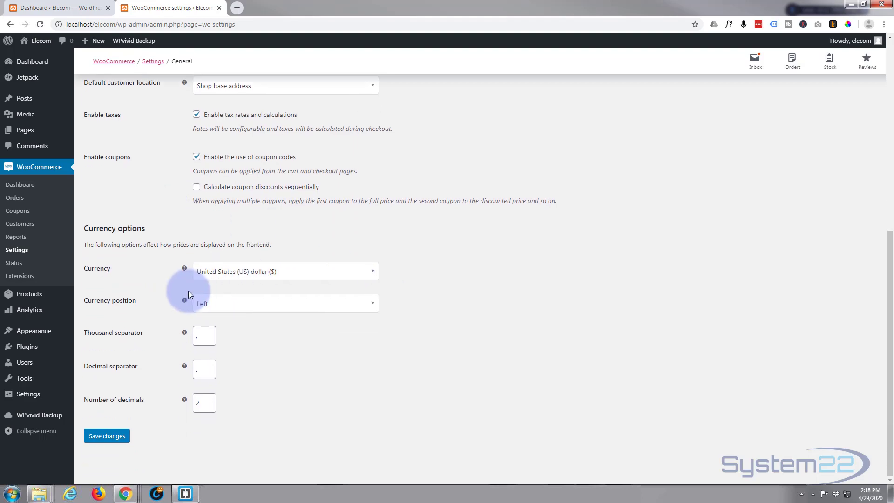
scroll(189, 288, "up", 7)
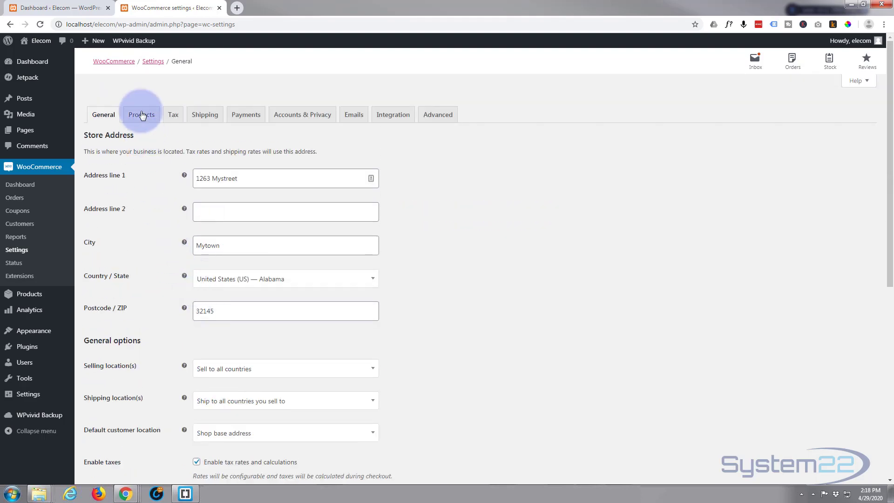
Review the WooCommerce product settings for the shop page, add to cart behaviour, measurements and reviews.
left_click(143, 116)
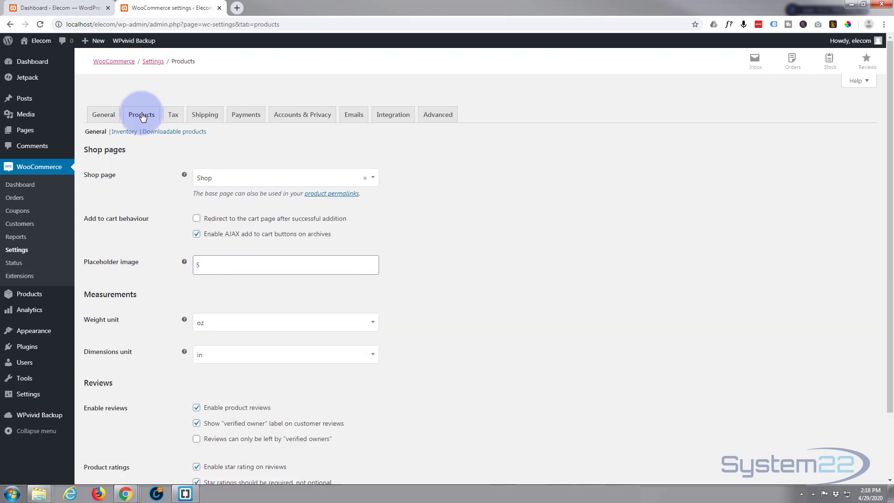
mouse_move(190, 180)
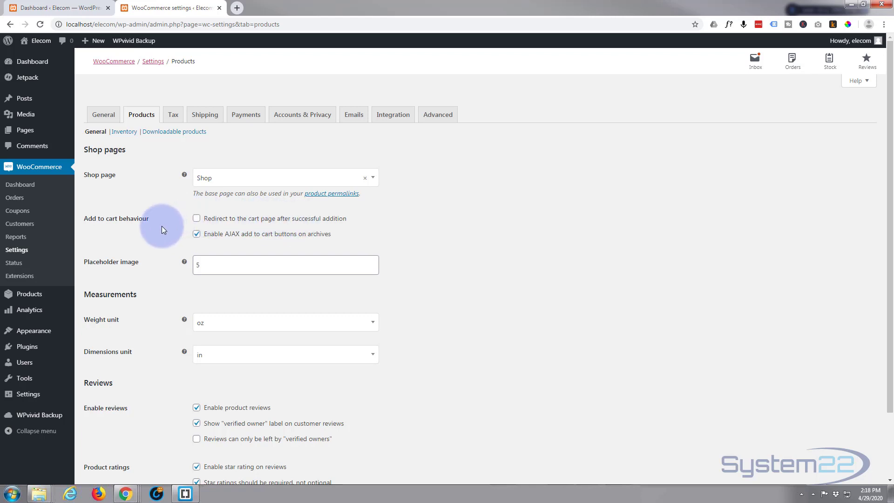
scroll(160, 225, "down", 1)
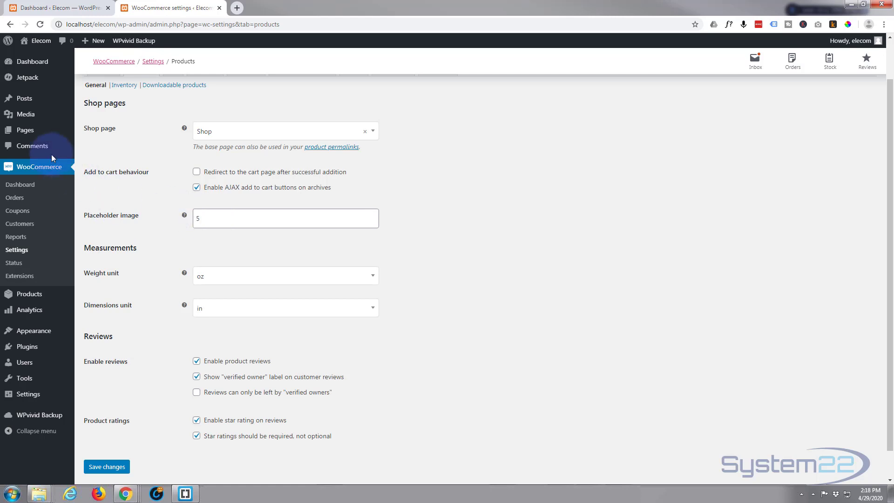
mouse_move(27, 117)
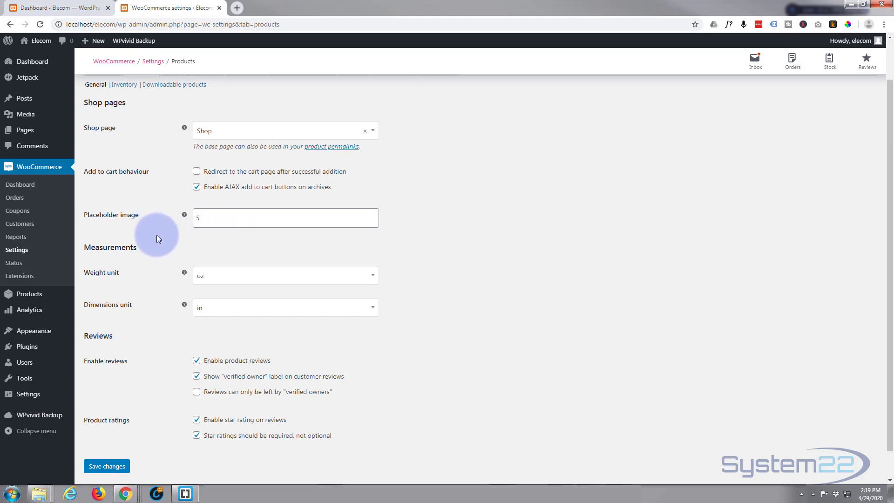
scroll(157, 234, "down", 1)
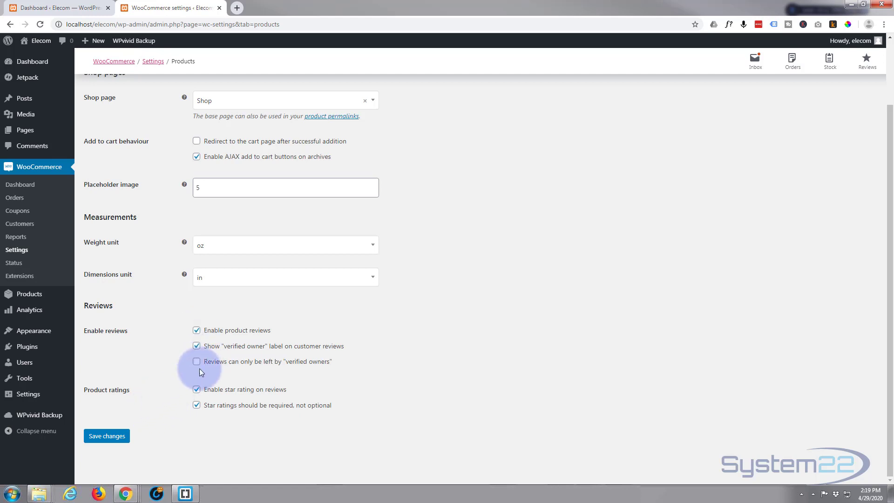
scroll(130, 172, "up", 2)
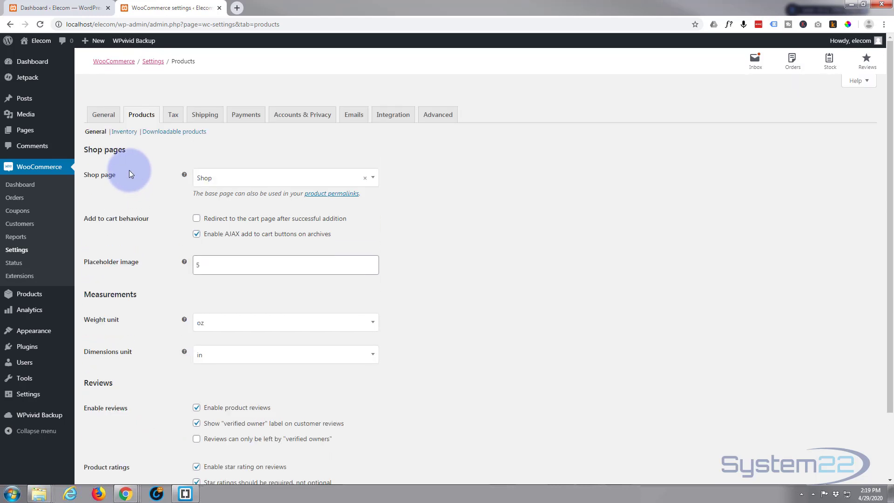
In the WooCommerce tax options, set tax to be calculated based on the shop base address.
left_click(172, 116)
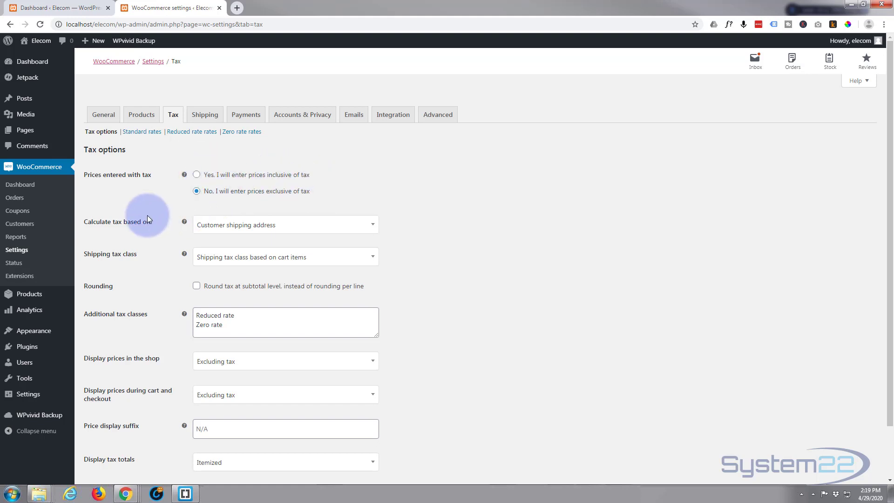
scroll(130, 203, "down", 1)
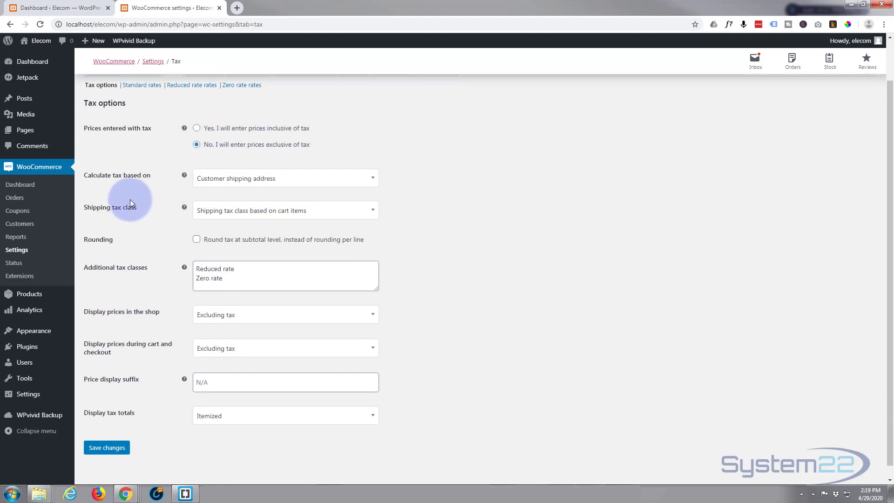
left_click(349, 181)
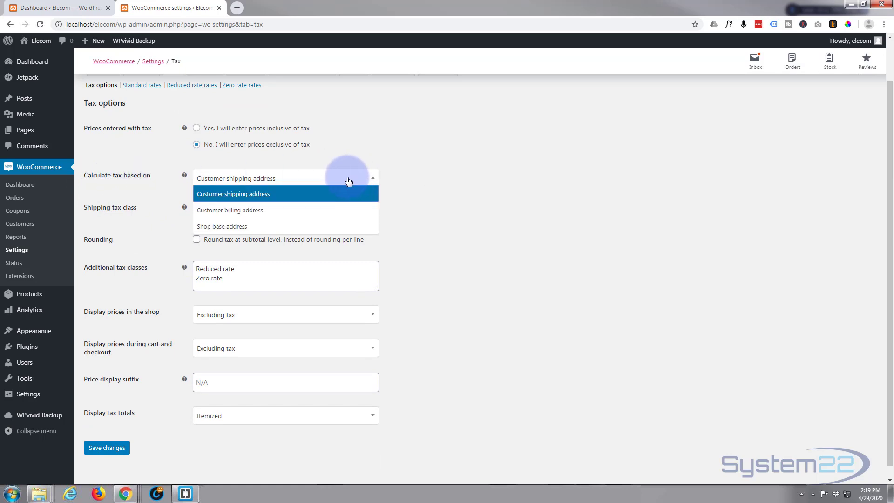
left_click(264, 226)
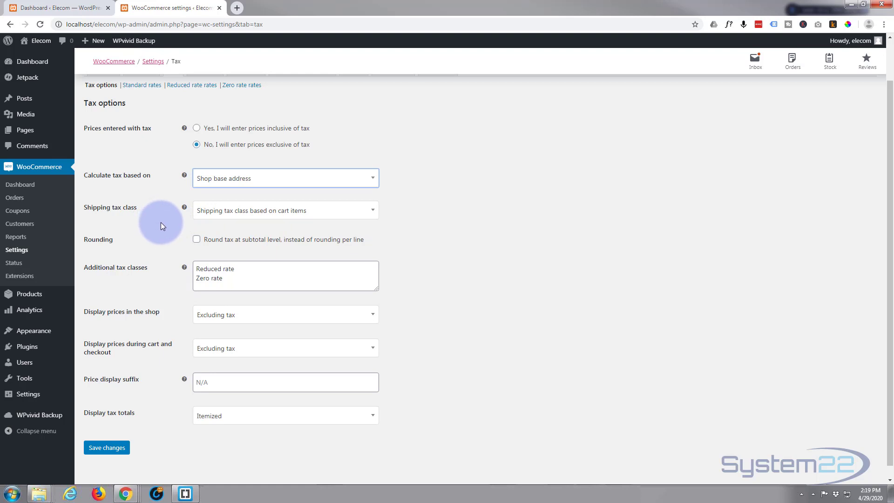
Keep the shipping tax class based on cart items and enable rounding tax at subtotal level instead of per line.
left_click(367, 215)
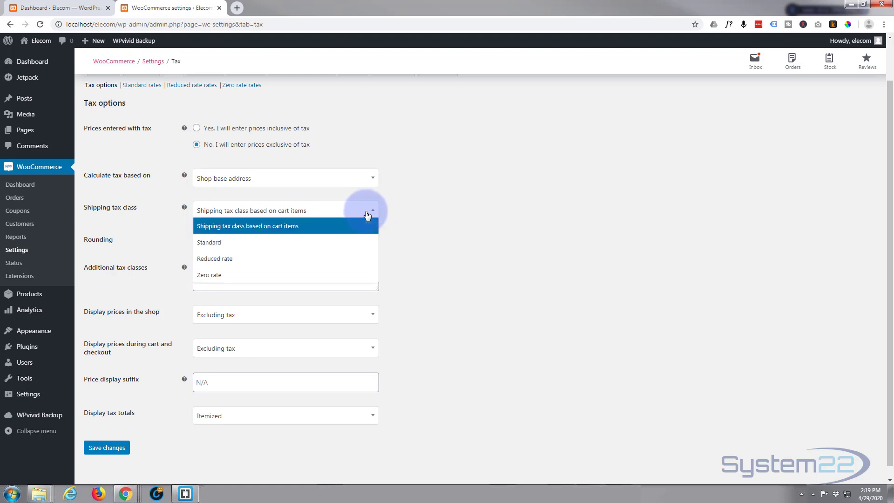
left_click(291, 228)
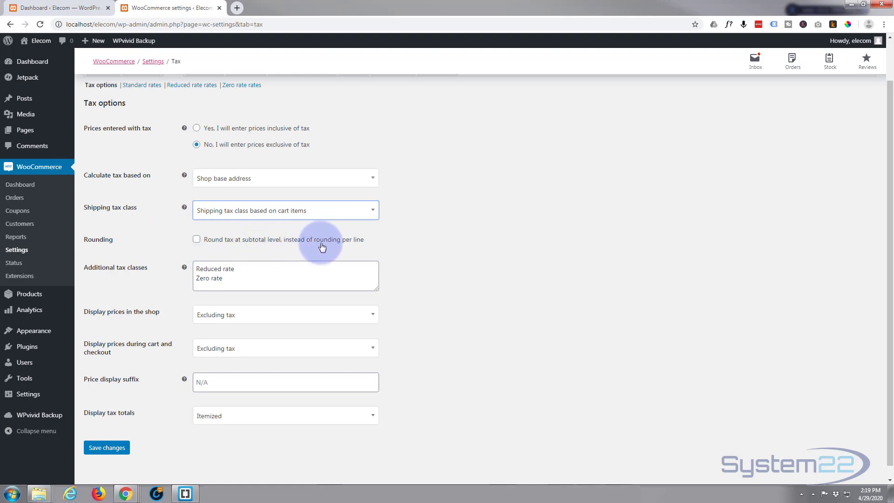
left_click(196, 239)
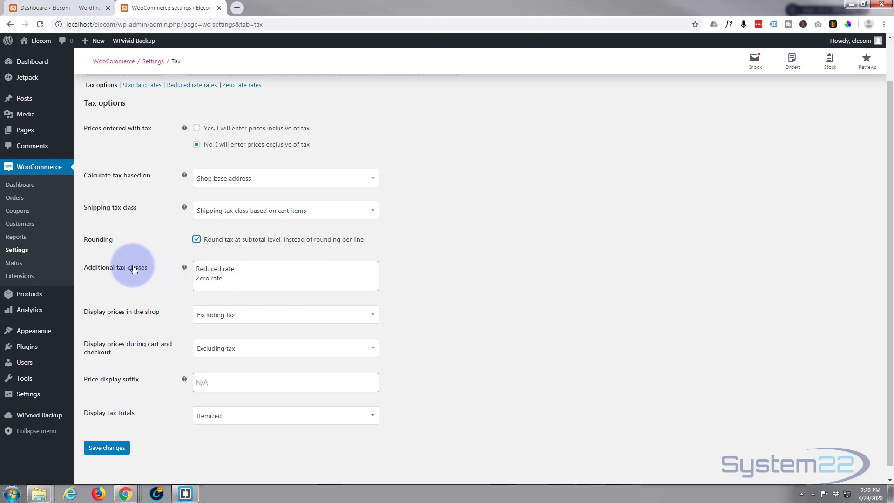
Check the choices for displaying prices in the shop, leave it at Excluding tax, and save the tax settings.
scroll(167, 273, "down", 1)
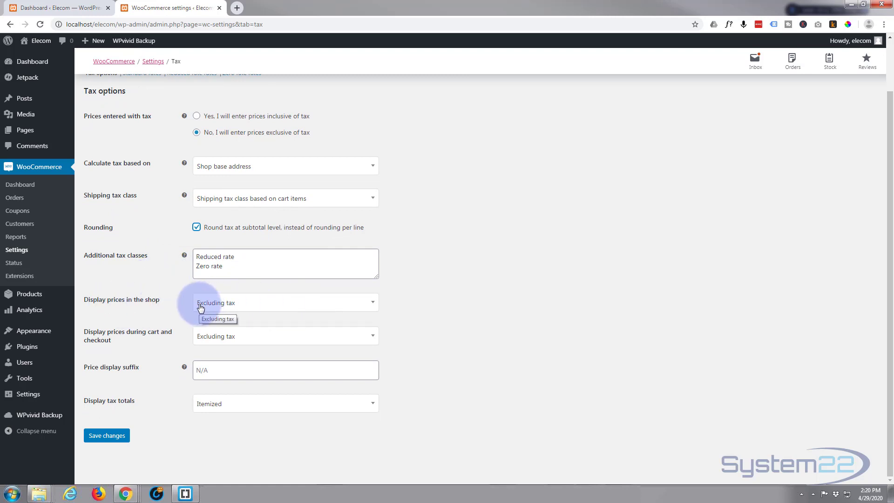
left_click(256, 305)
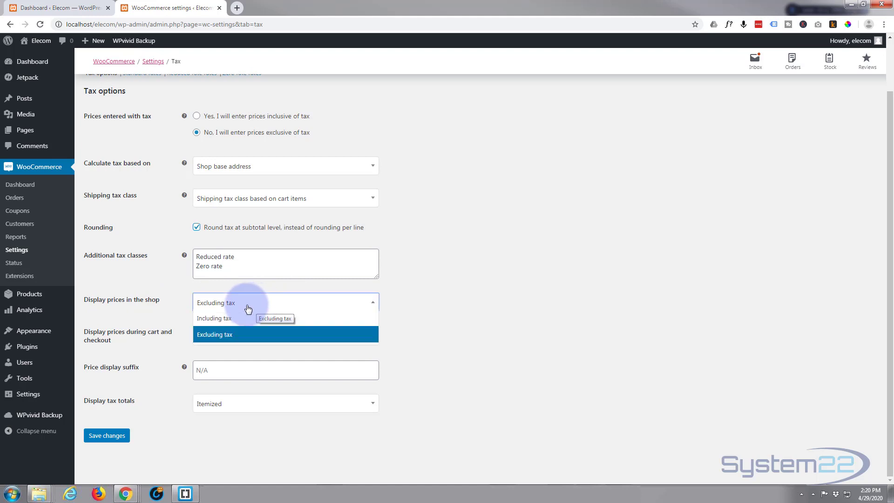
left_click(175, 294)
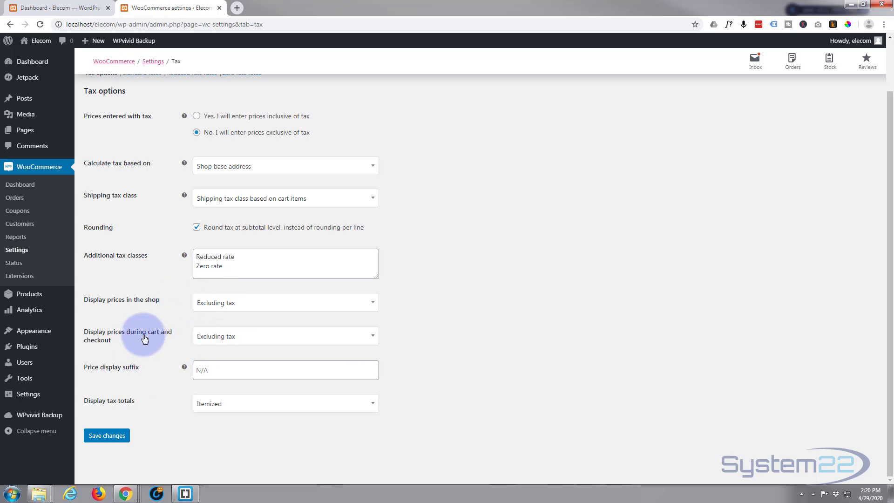
left_click(104, 439)
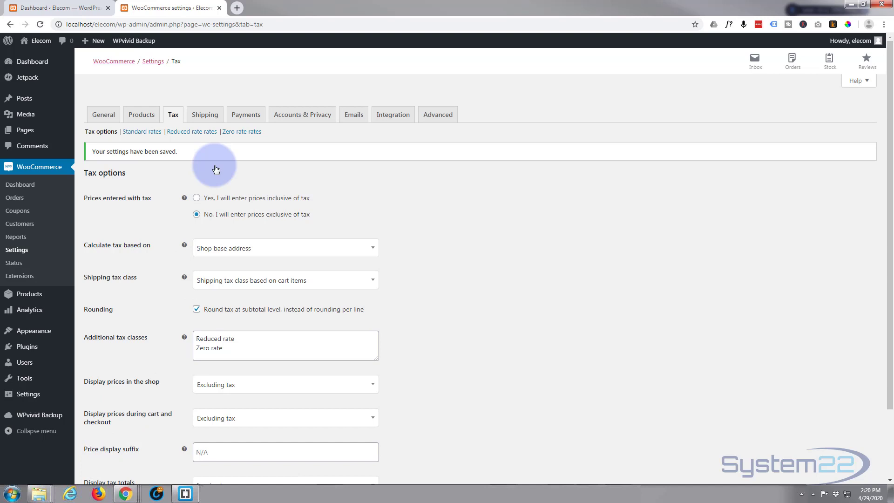
Review the WooCommerce settings for shipping zones, payment methods, and accounts and privacy.
left_click(207, 117)
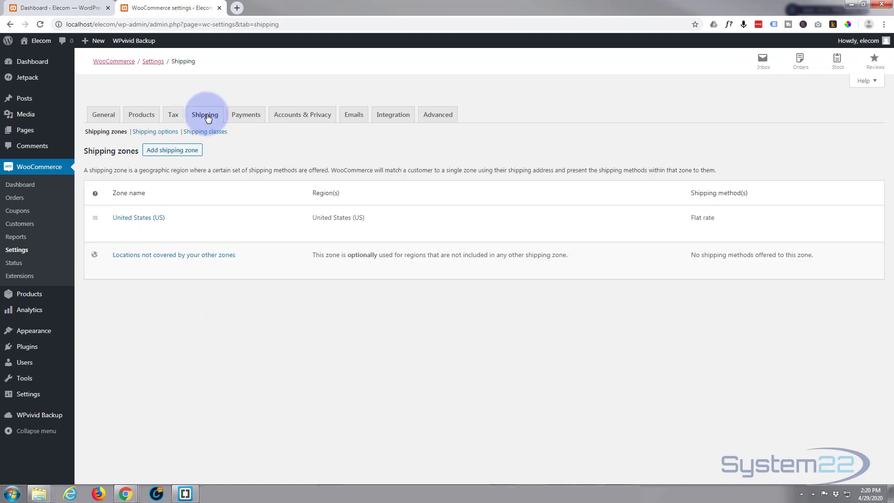
mouse_move(150, 231)
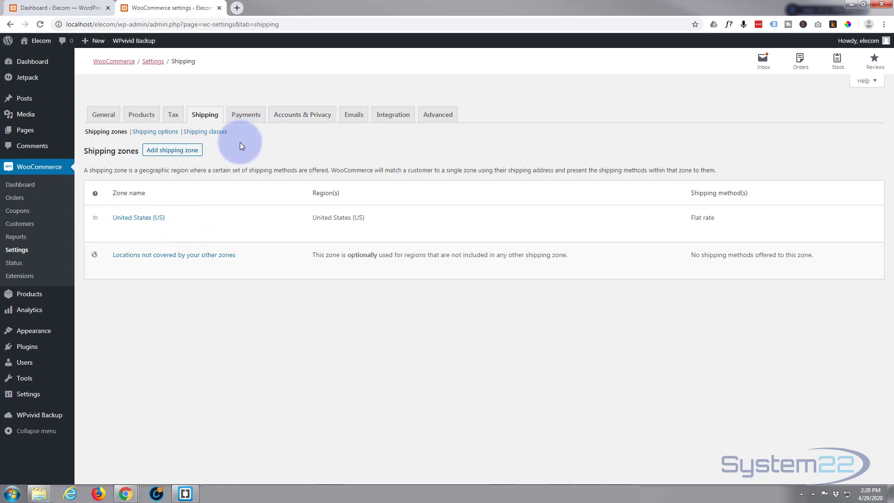
left_click(247, 116)
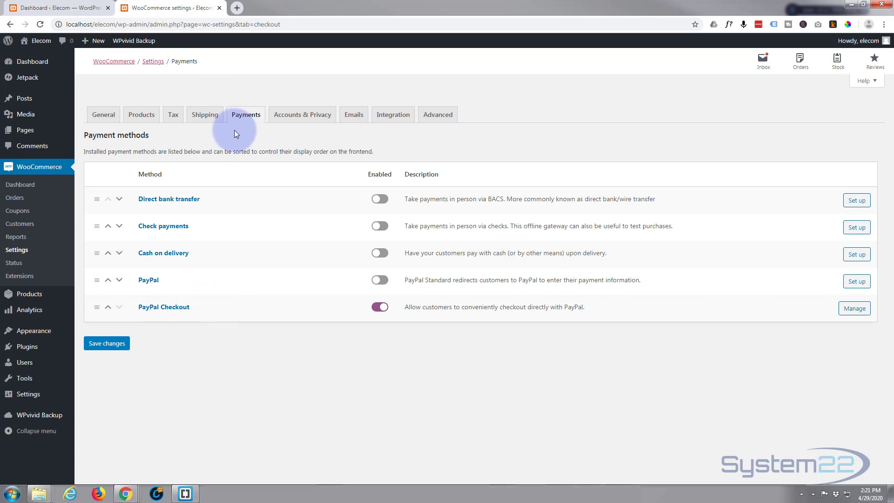
left_click(306, 116)
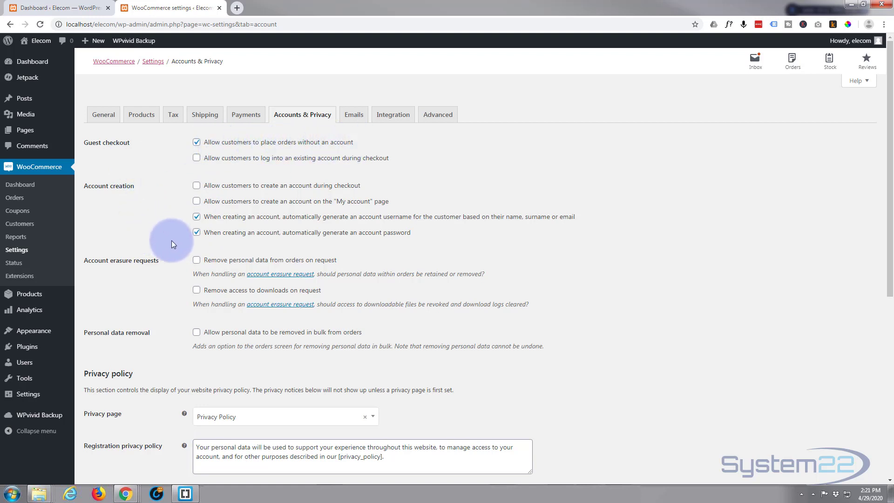
Review the privacy policy texts and personal data retention options in the Accounts & Privacy settings.
scroll(171, 241, "down", 4)
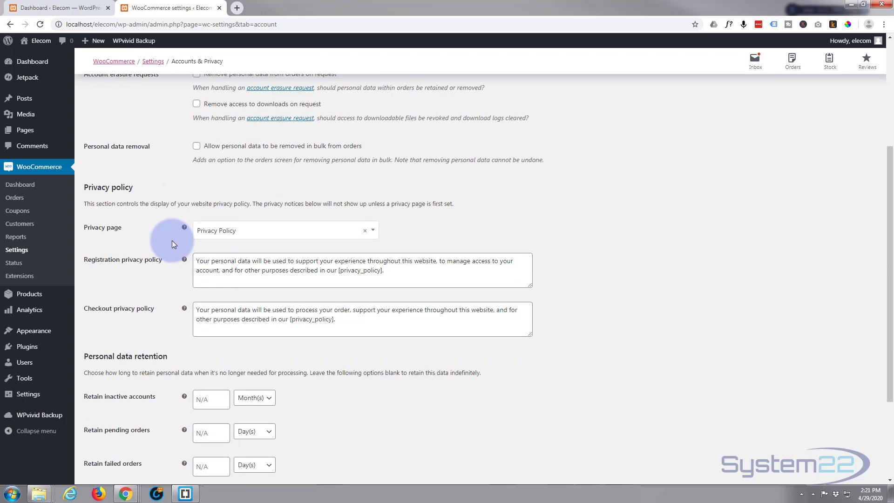
scroll(171, 240, "down", 1)
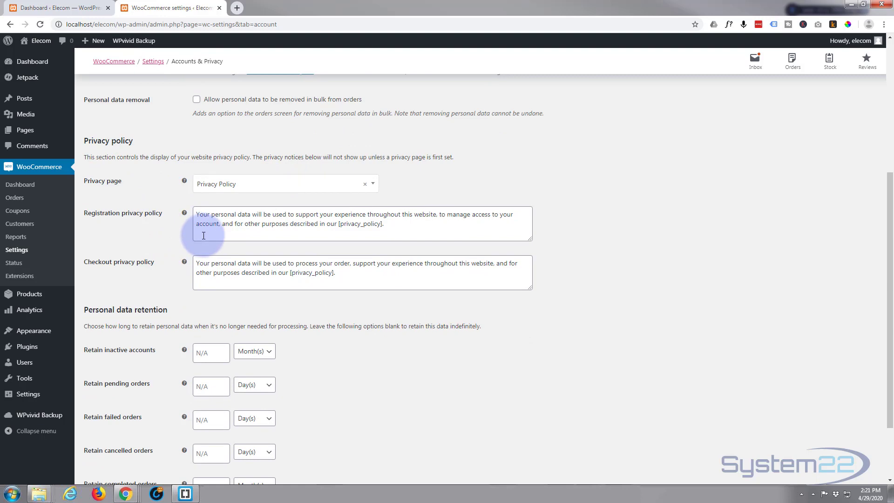
scroll(170, 237, "down", 2)
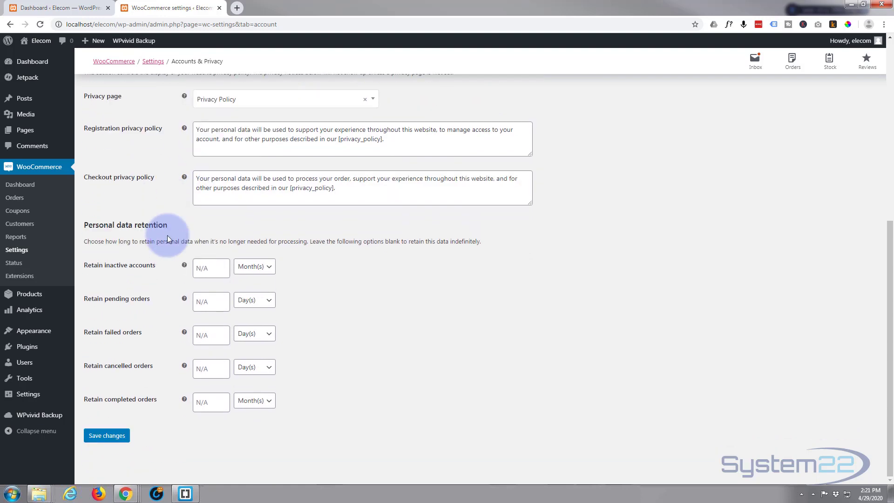
scroll(168, 239, "up", 7)
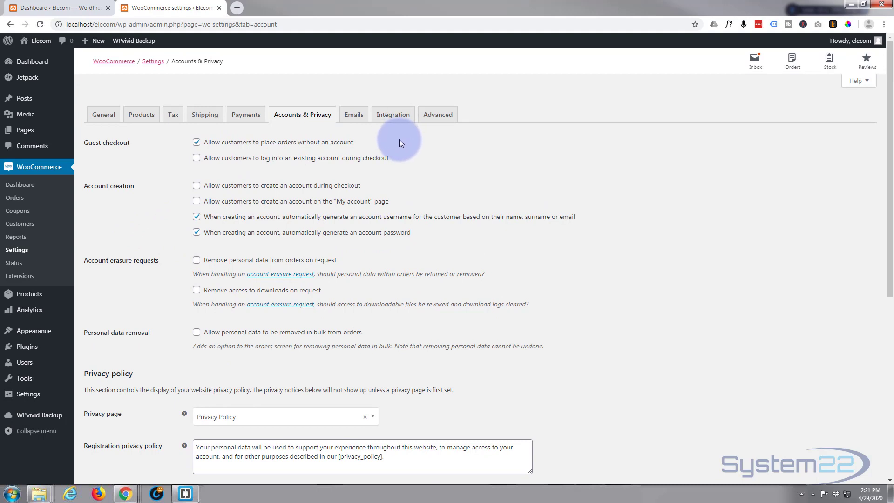
Review the WooCommerce email notifications, their recipients, the email sender options and the email template section.
left_click(356, 119)
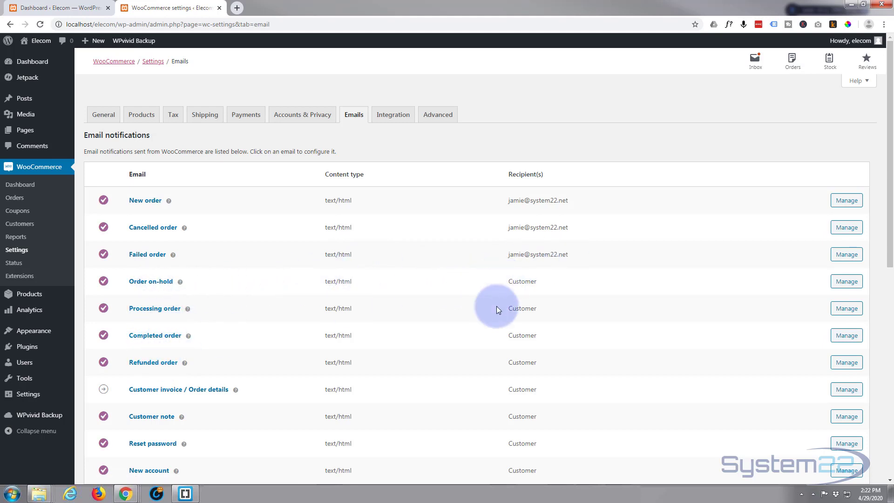
scroll(480, 390, "down", 3)
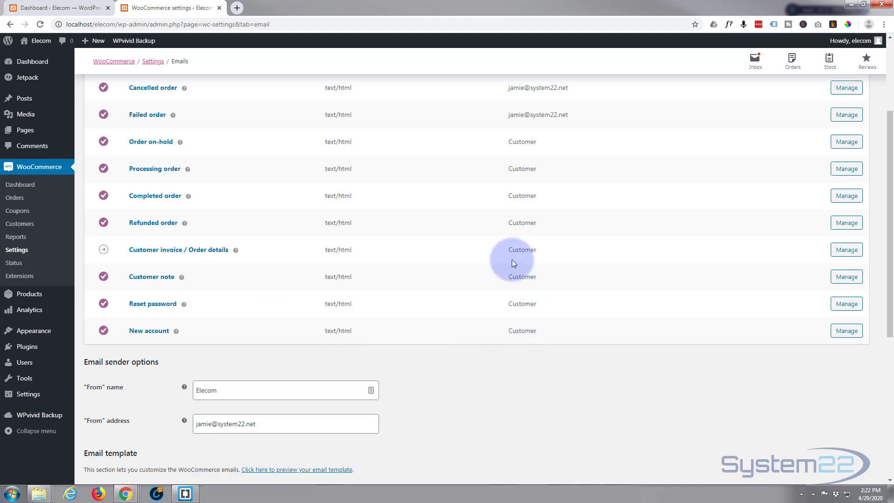
scroll(444, 336, "up", 2)
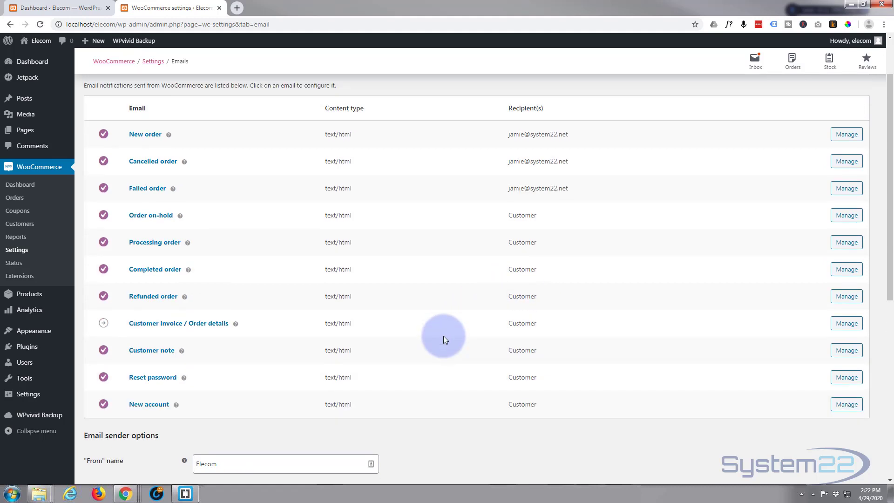
scroll(443, 337, "down", 1)
scroll(444, 336, "down", 2)
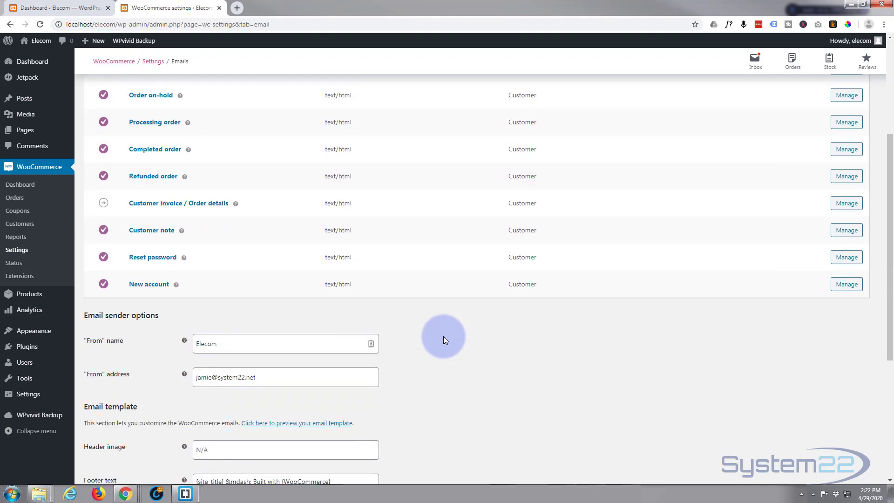
scroll(443, 336, "down", 3)
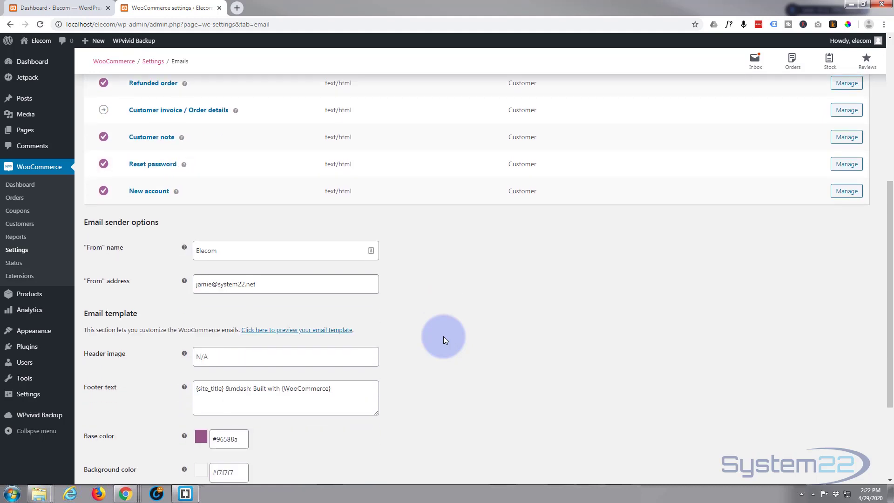
scroll(444, 336, "down", 1)
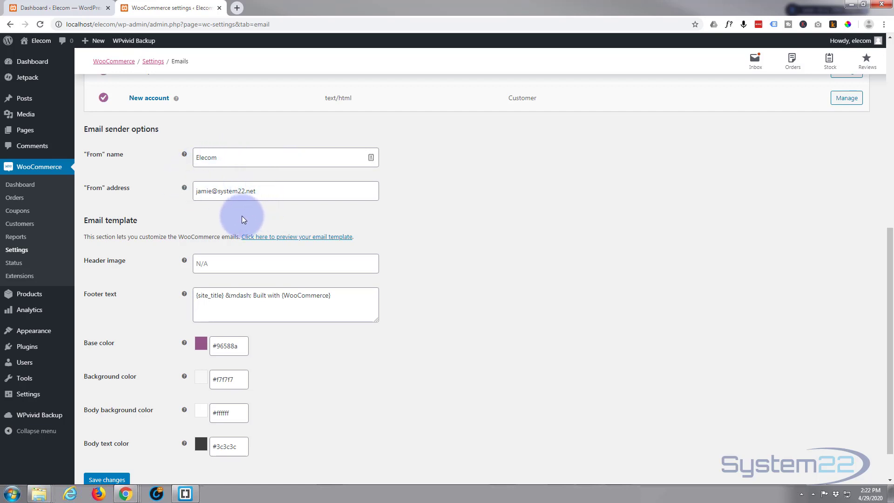
scroll(241, 216, "down", 1)
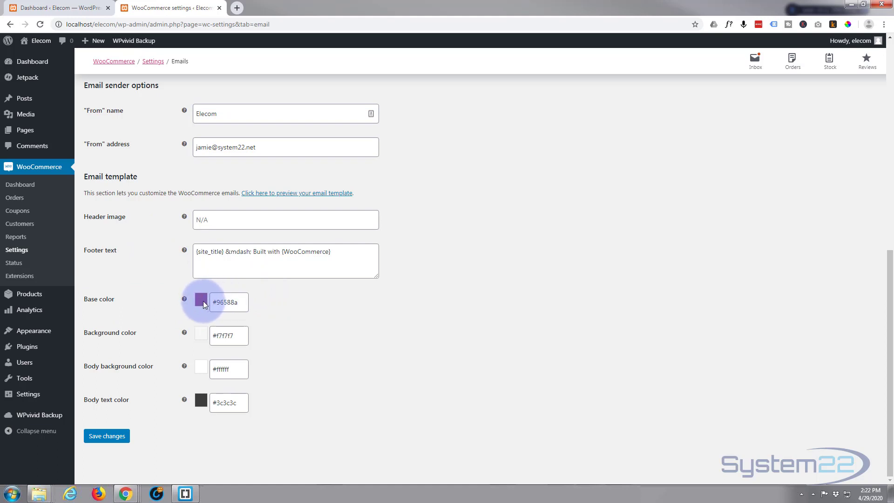
Inspect the email template's base color picker and the header image field with its help tip, without changing either setting.
left_click(230, 305)
left_click(231, 302)
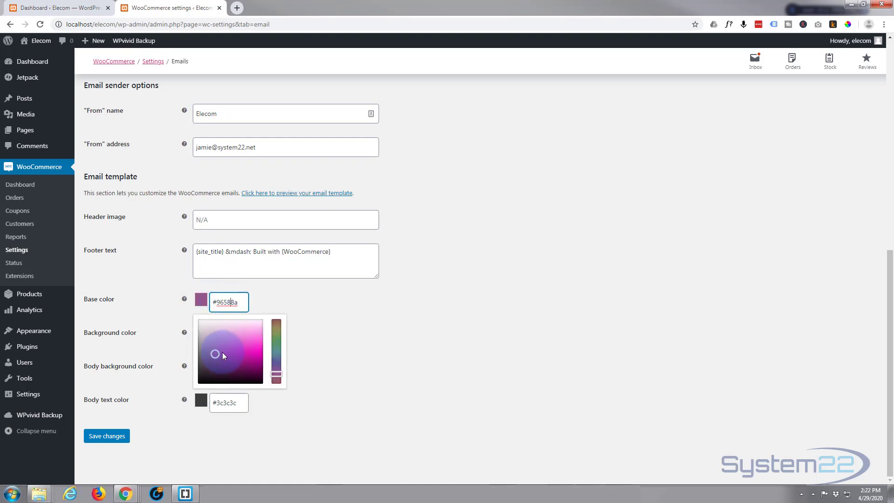
left_click(267, 298)
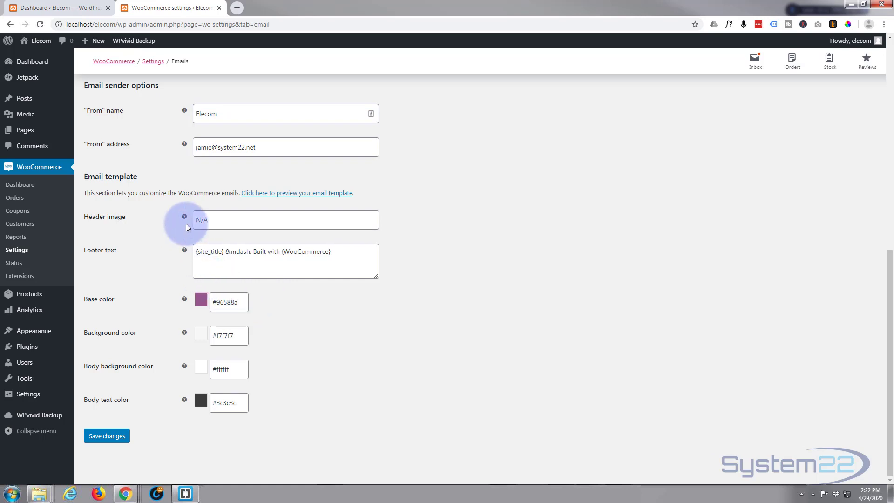
left_click(215, 220)
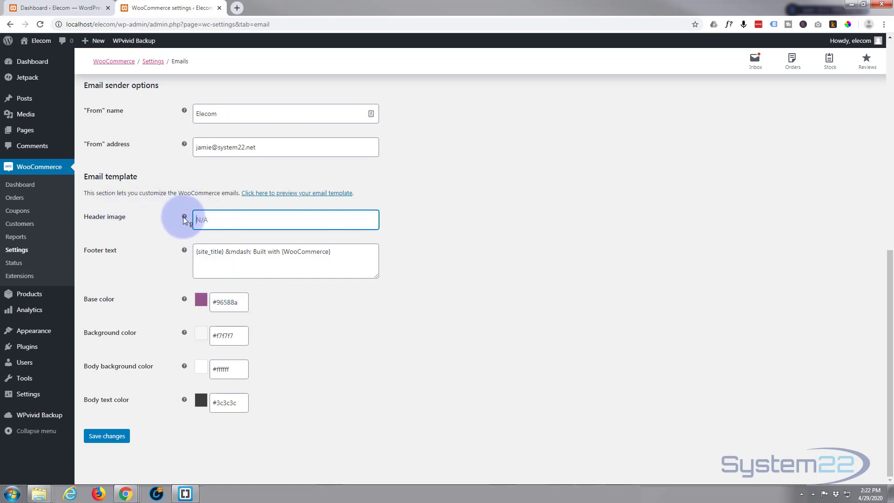
mouse_move(185, 217)
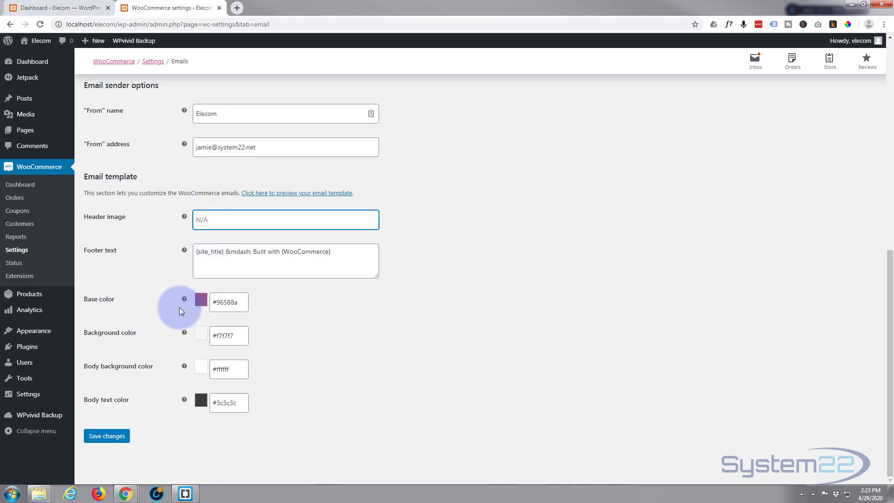
scroll(175, 311, "up", 6)
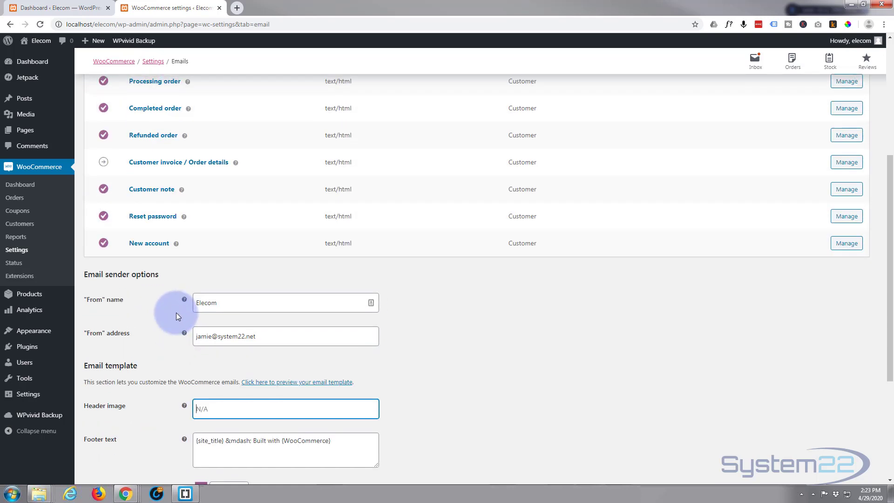
scroll(177, 315, "up", 3)
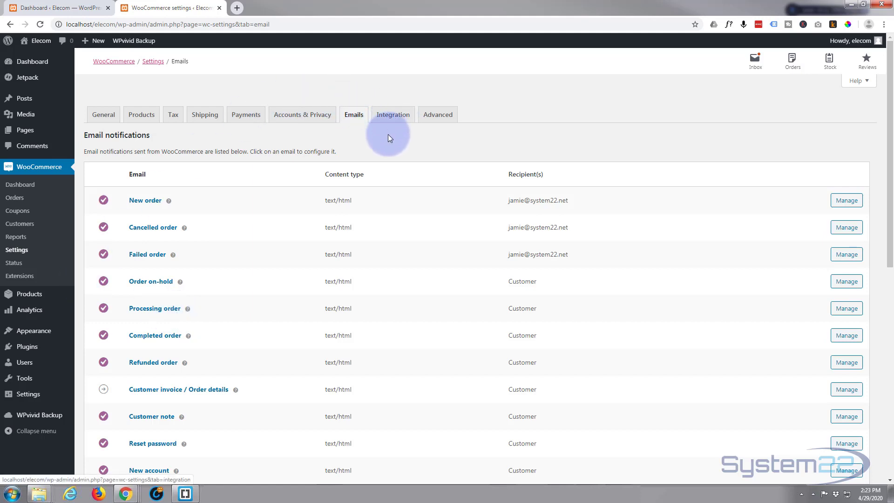
Review the MaxMind Geolocation integration settings and the Advanced page setup for the cart, checkout, account and terms pages.
left_click(391, 117)
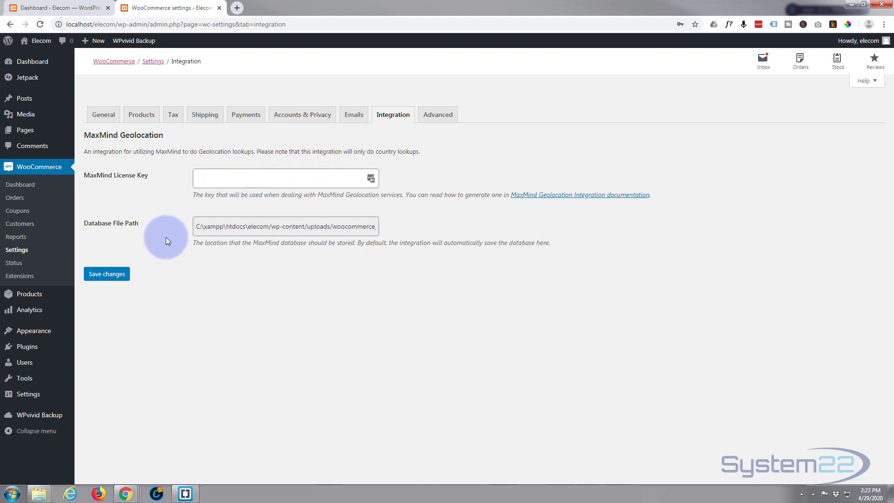
left_click(438, 118)
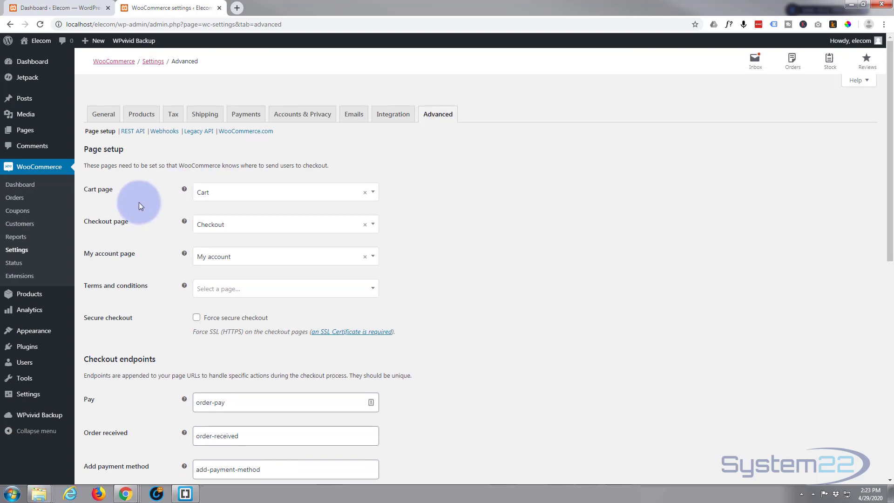
scroll(139, 202, "down", 1)
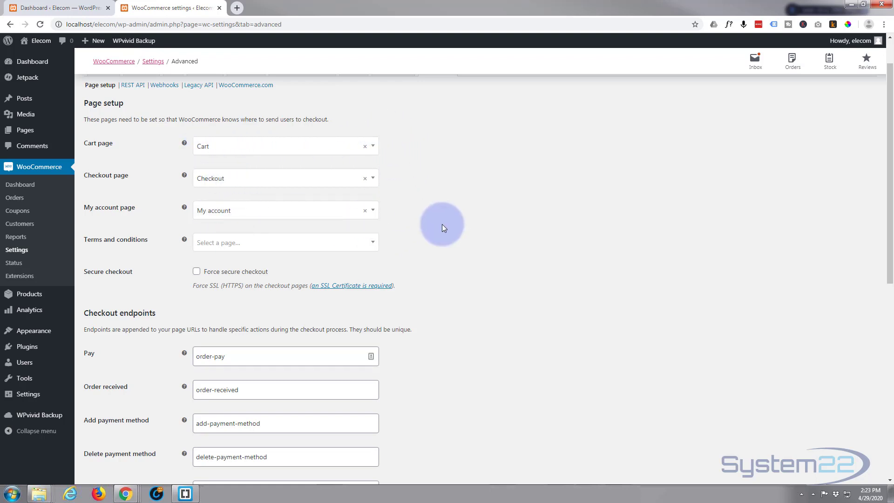
Examine the checkout and account endpoints in the Advanced settings, including the help tips for the payment method endpoints.
scroll(436, 247, "down", 3)
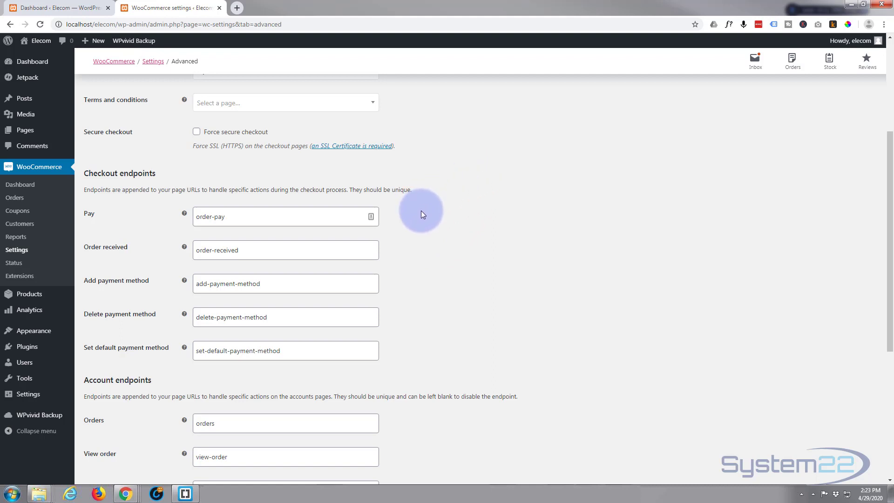
scroll(421, 210, "down", 1)
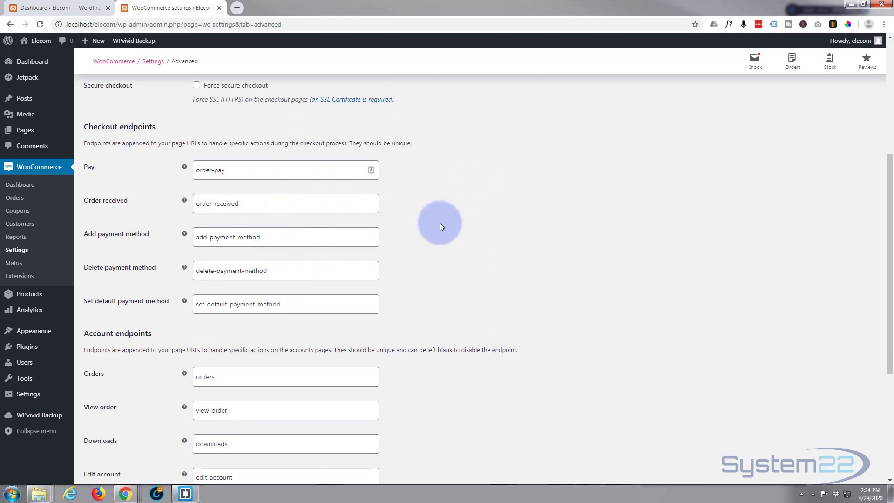
scroll(440, 225, "down", 1)
scroll(441, 225, "down", 1)
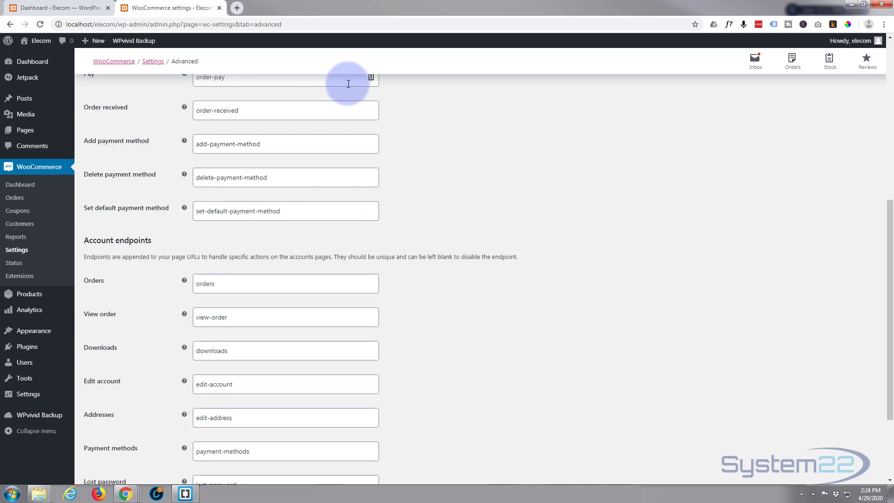
scroll(430, 189, "down", 1)
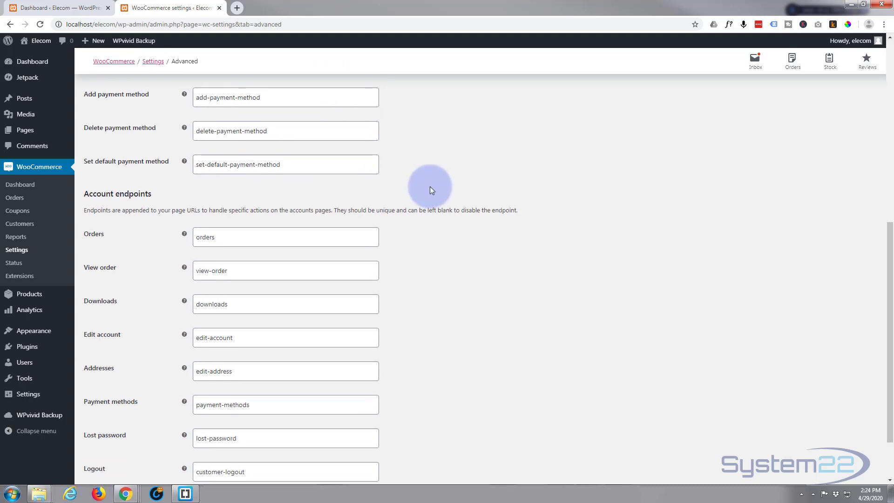
mouse_move(184, 128)
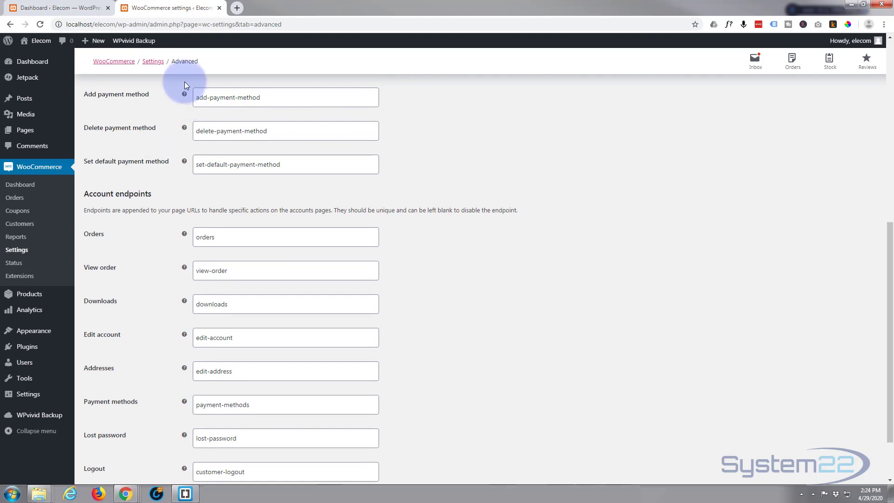
mouse_move(184, 95)
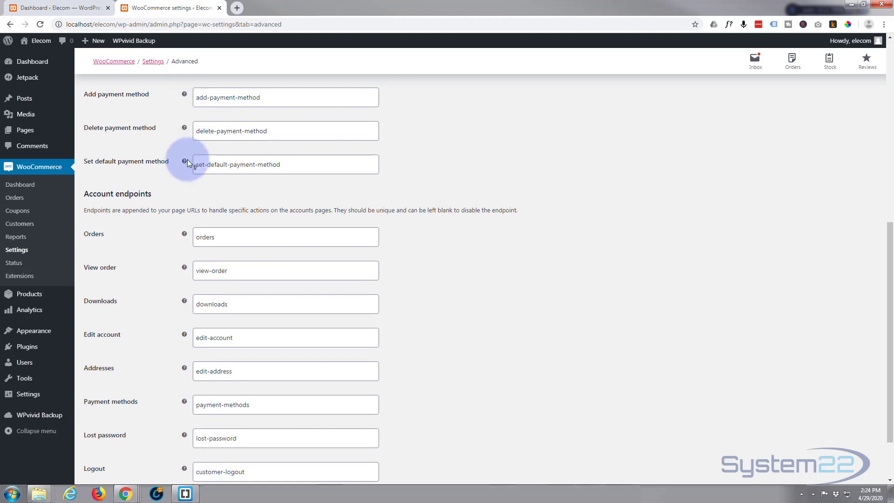
mouse_move(184, 161)
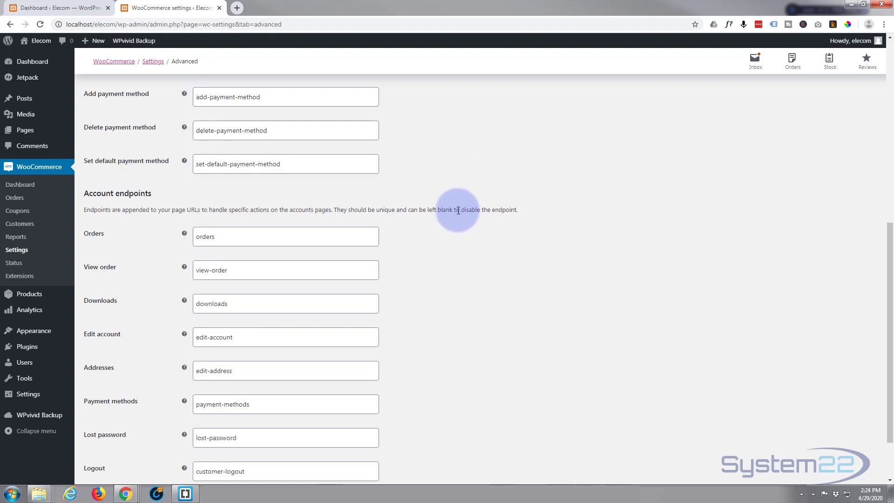
scroll(458, 210, "down", 2)
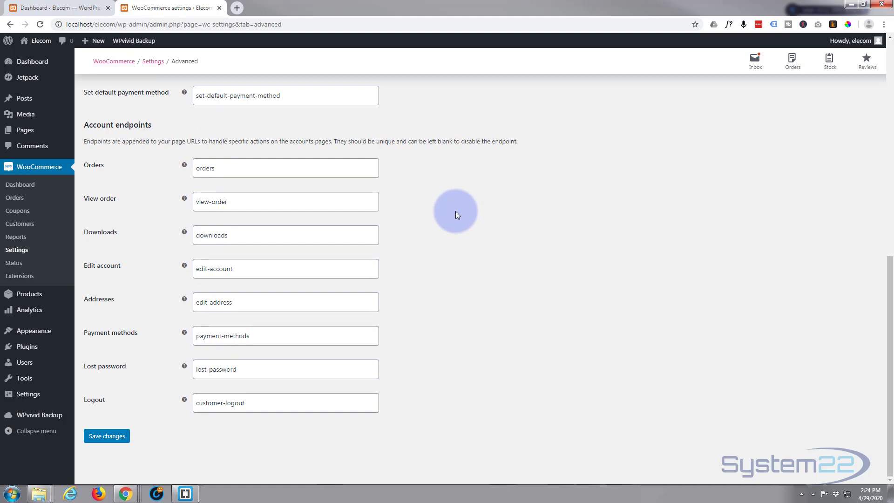
scroll(455, 215, "up", 5)
scroll(455, 215, "up", 5)
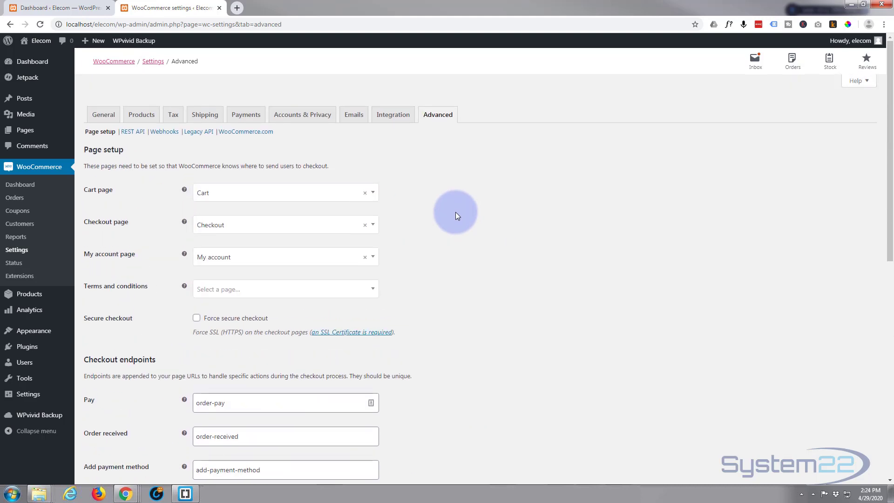